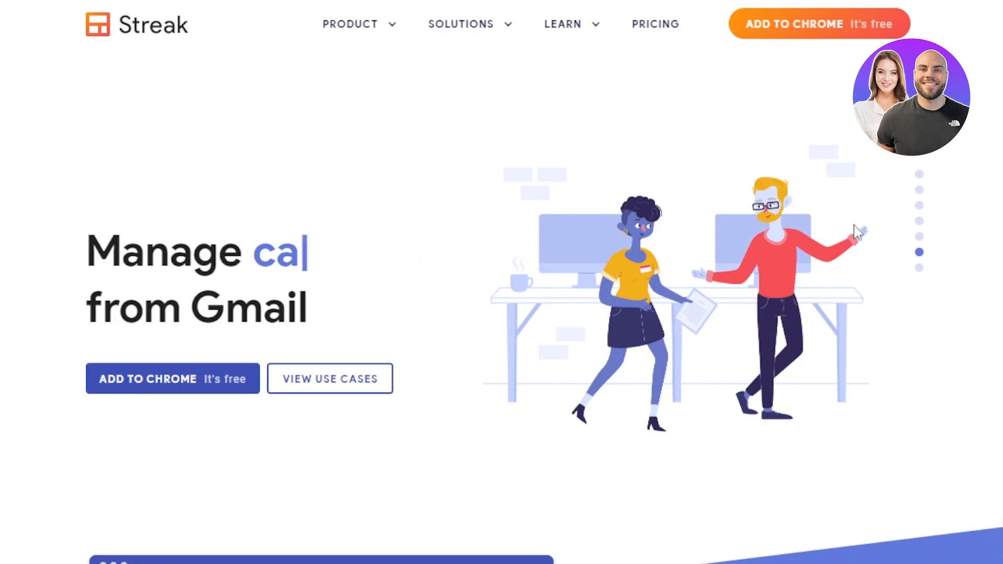
Look through the Streak homepage's sections on Gmail pipelines and inbox features
scroll(502, 308, "down", 8)
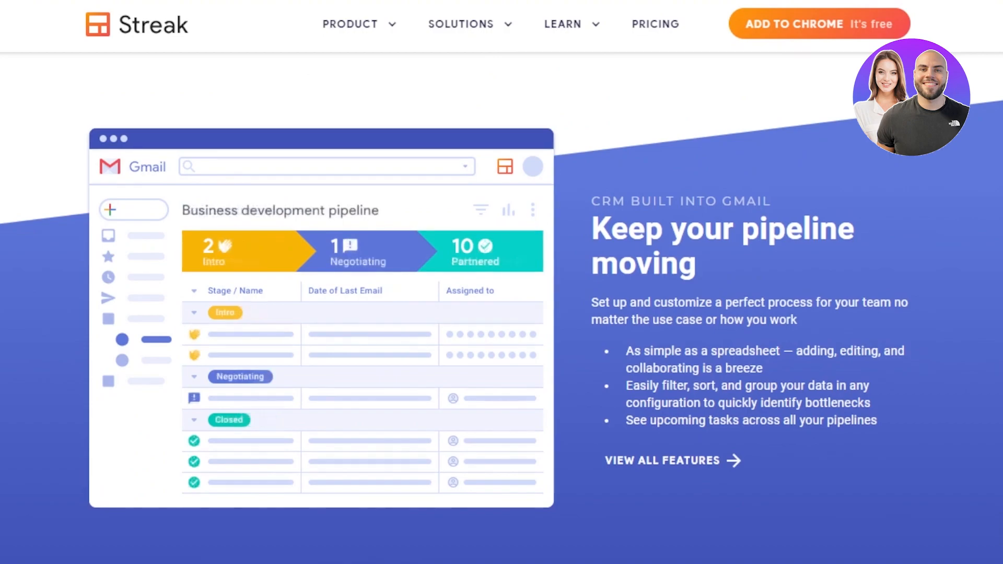
scroll(501, 308, "down", 2)
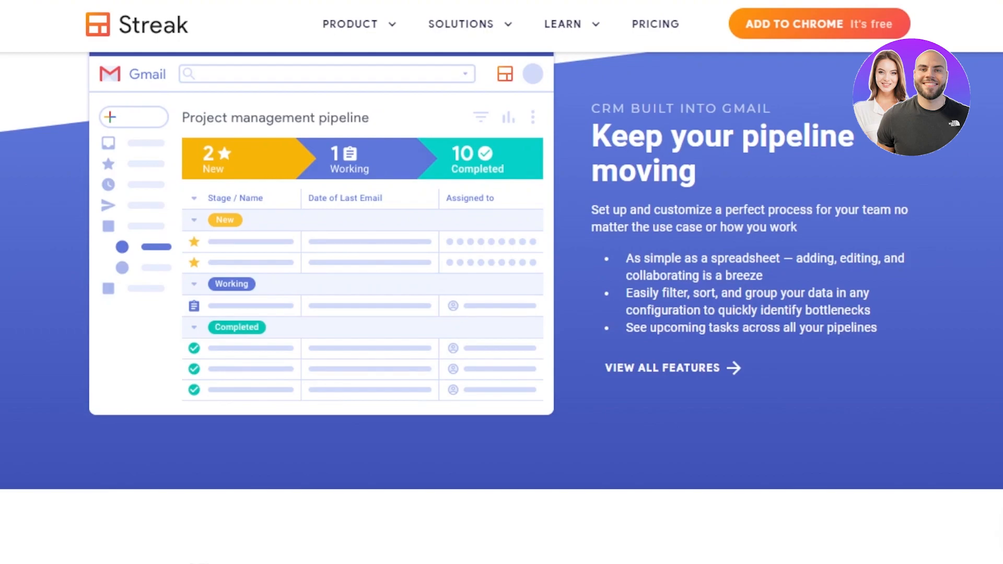
scroll(501, 308, "down", 3)
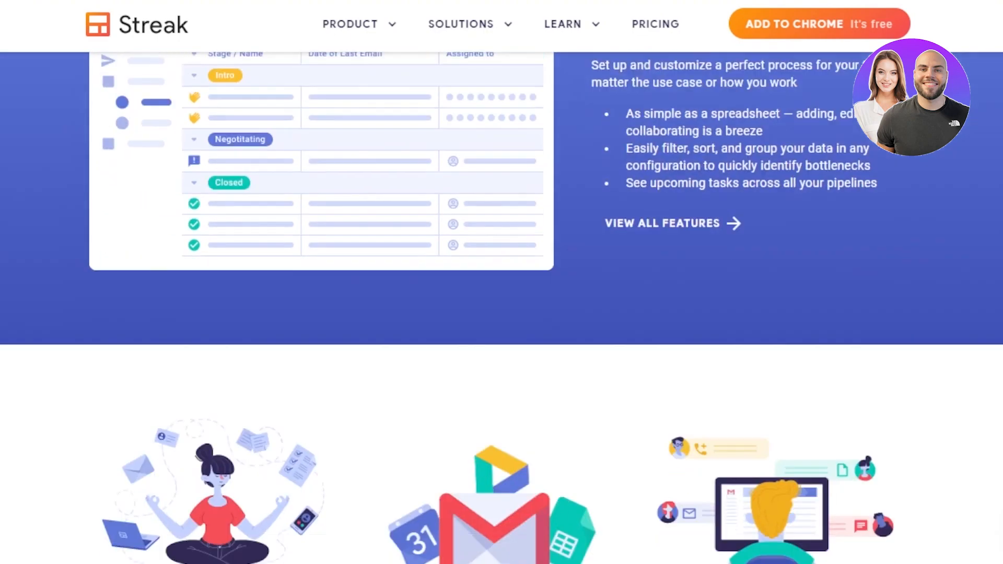
scroll(502, 308, "up", 2)
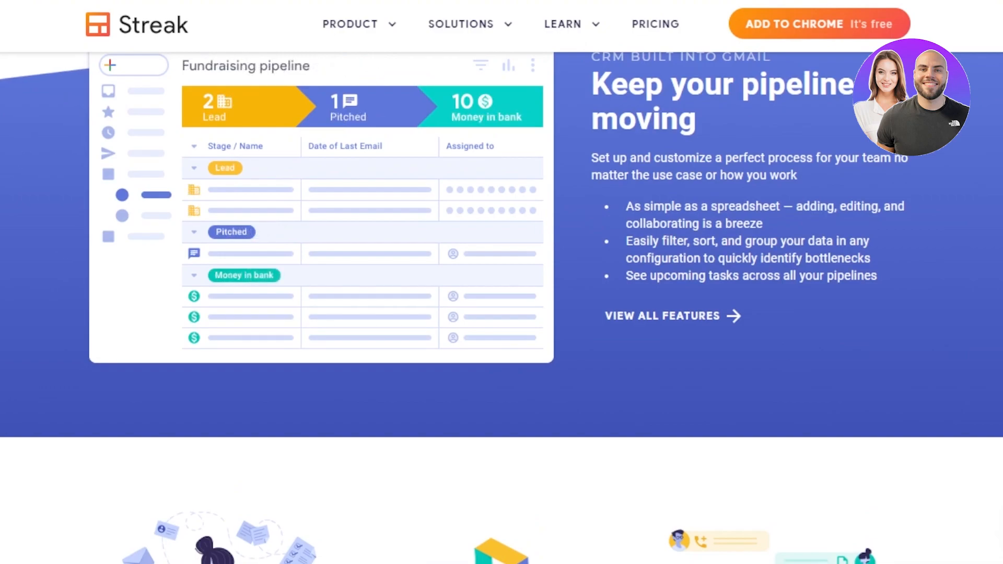
scroll(501, 308, "down", 15)
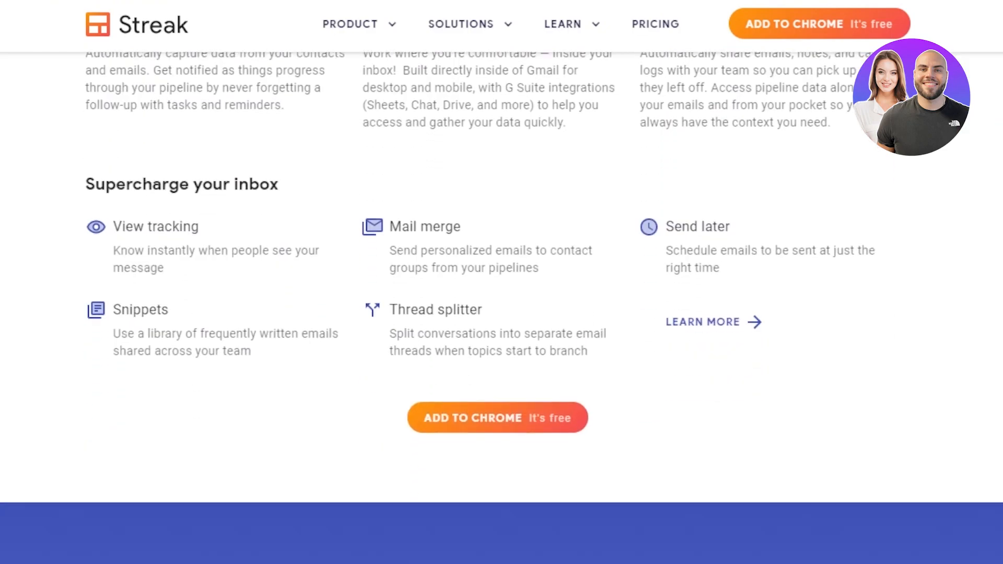
scroll(502, 308, "up", 18)
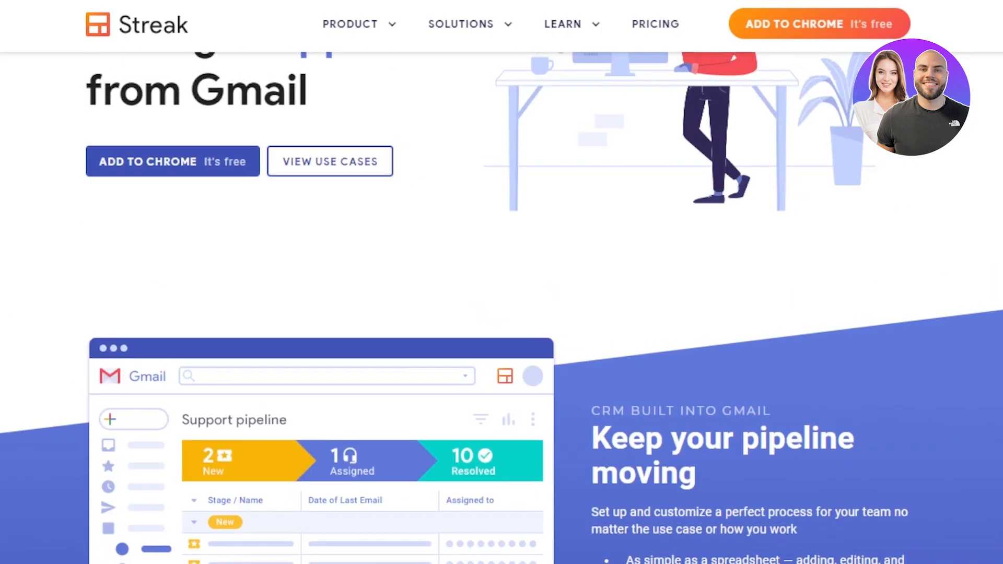
scroll(503, 117, "up", 4)
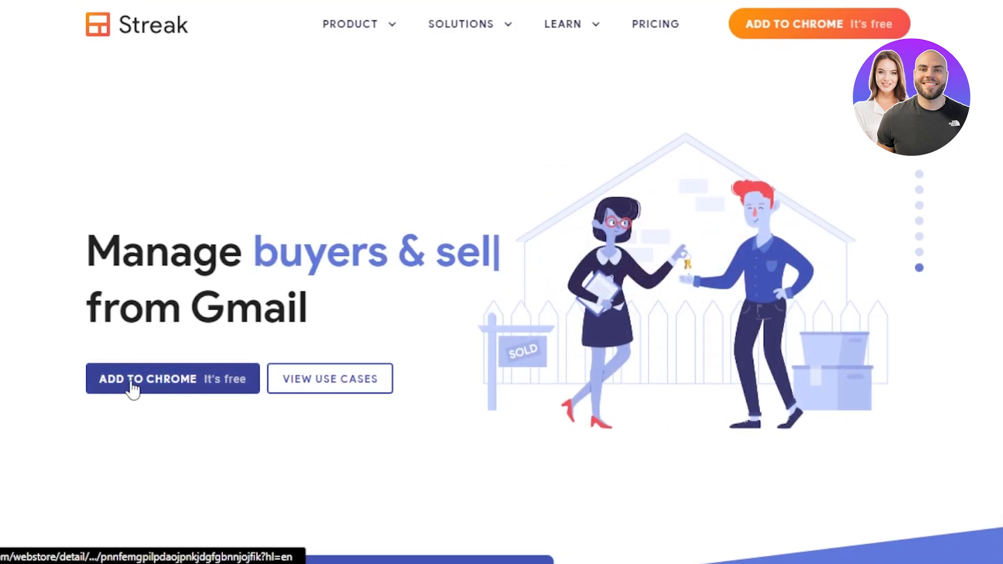
Add the Streak CRM for Gmail extension to Chrome from the Chrome Web Store
left_click(184, 385)
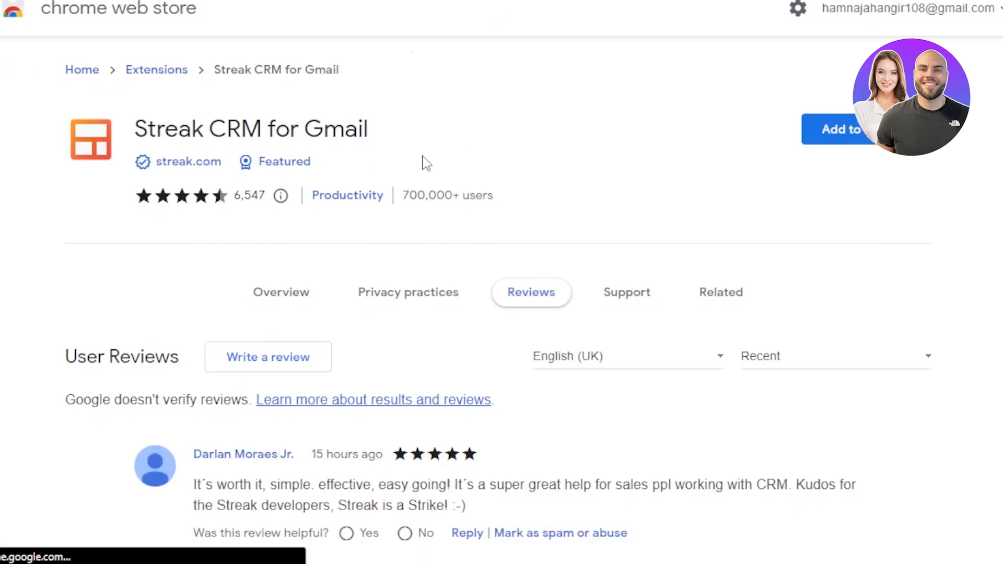
left_click(867, 142)
left_click(524, 159)
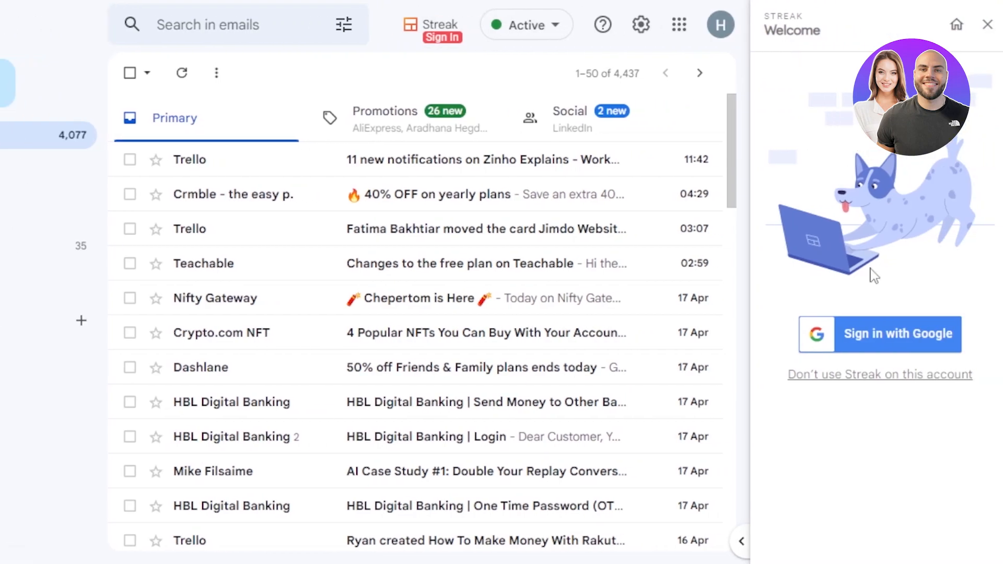
Sign in to Streak with Google and allow it to access the Google account
left_click(858, 338)
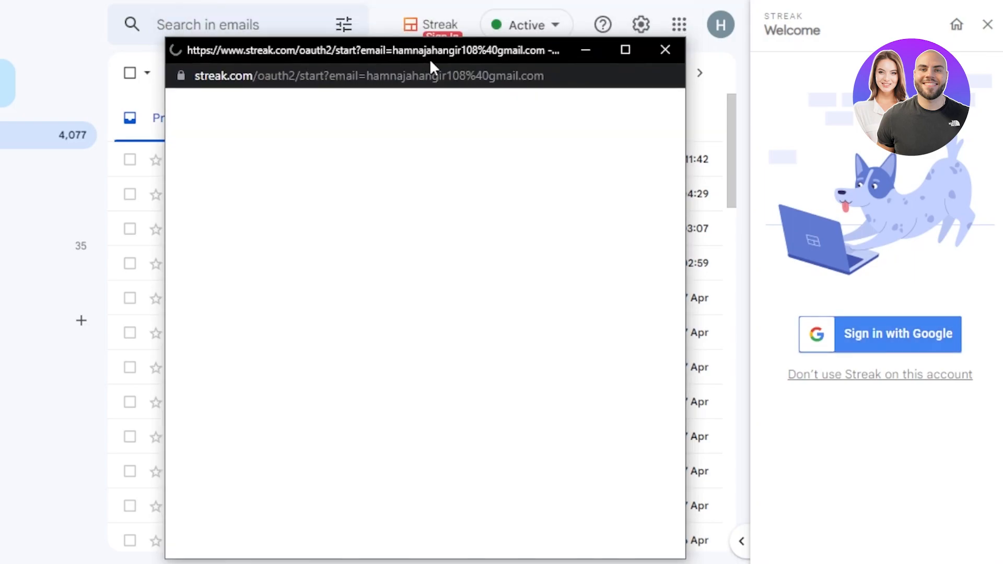
left_click_drag(430, 59, 436, 2)
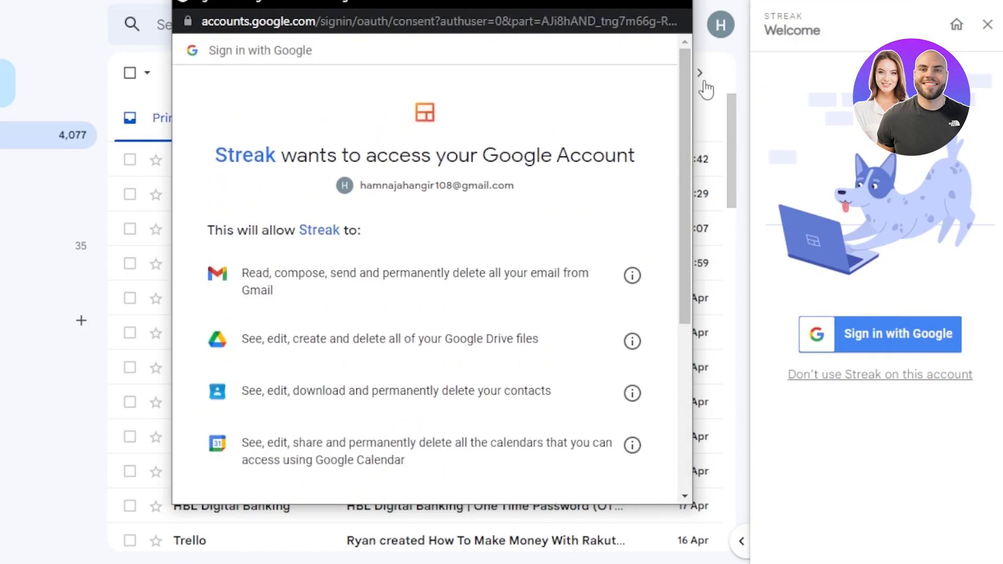
left_click_drag(689, 73, 674, 295)
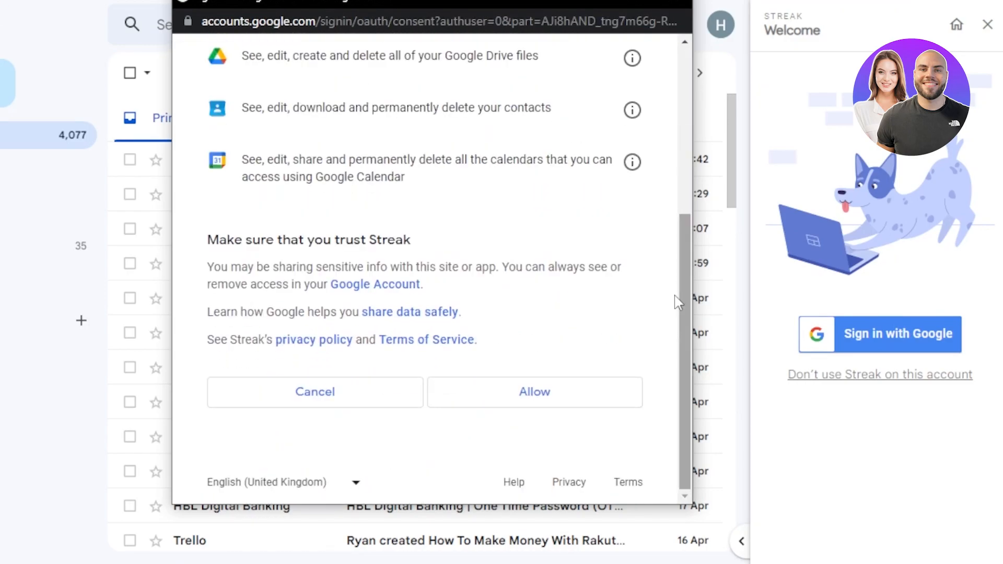
left_click(572, 400)
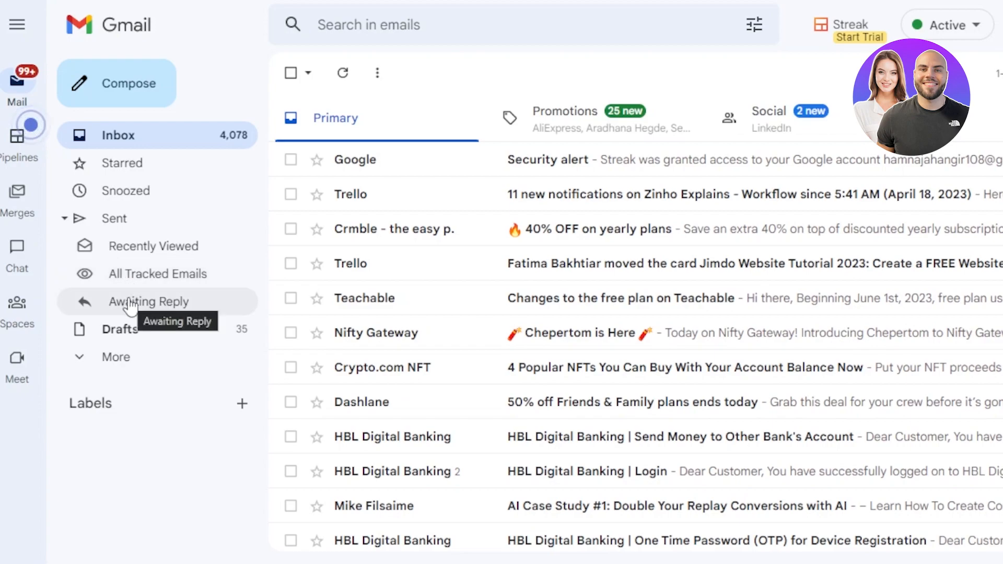
Open Streak's Pipelines area, dismiss the announcement about pipelines and mail merges, and start a new pipeline
mouse_move(24, 140)
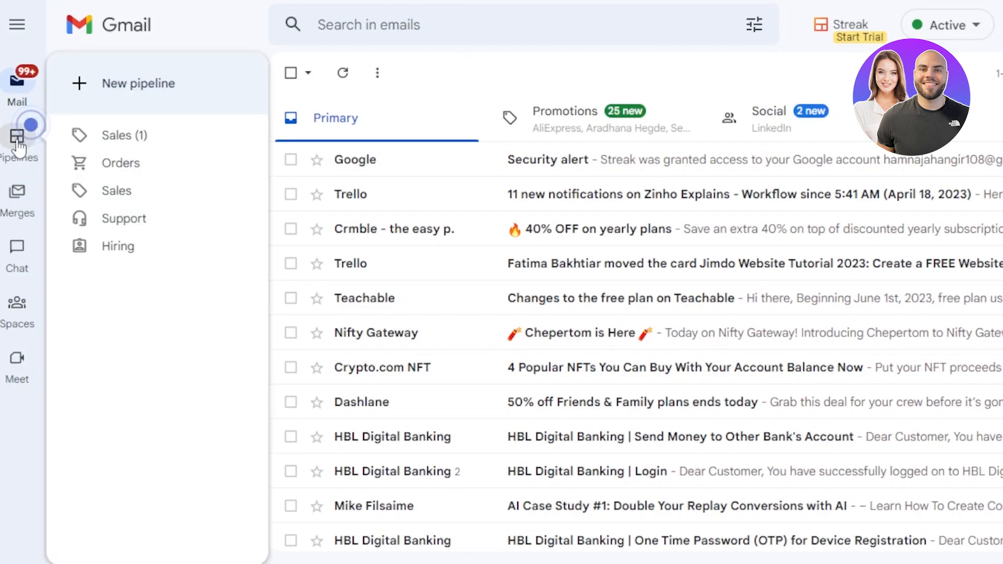
left_click(16, 139)
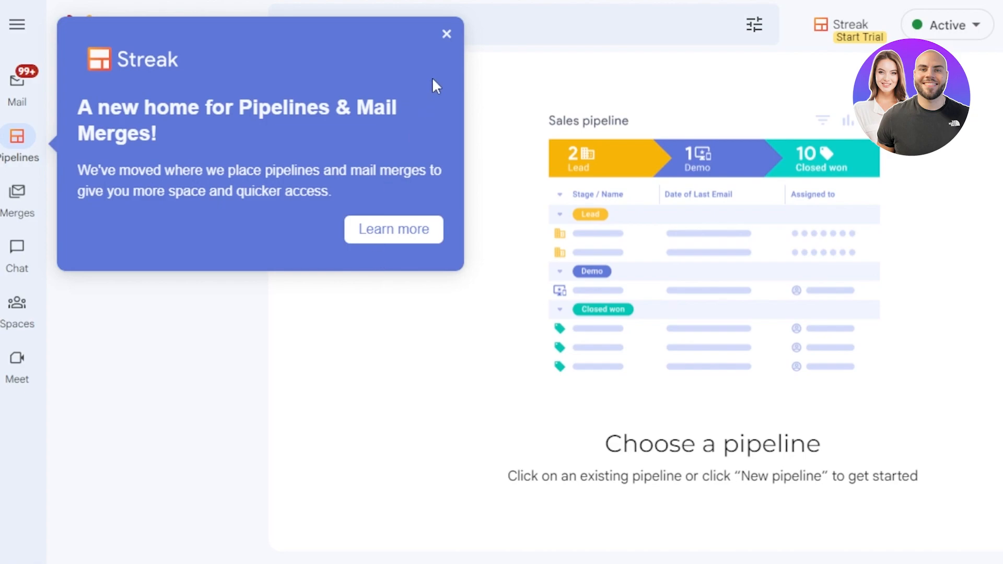
left_click(446, 35)
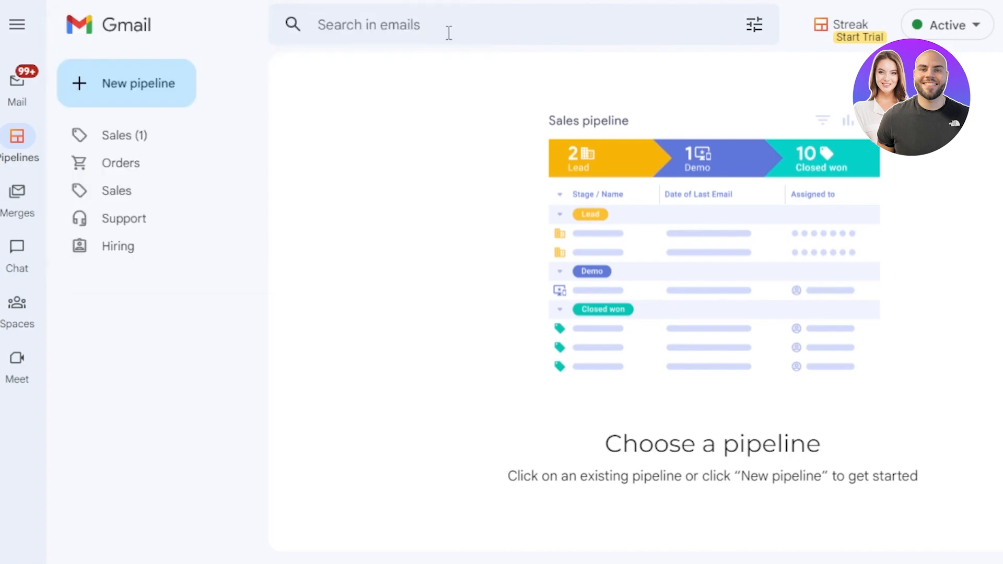
left_click(85, 90)
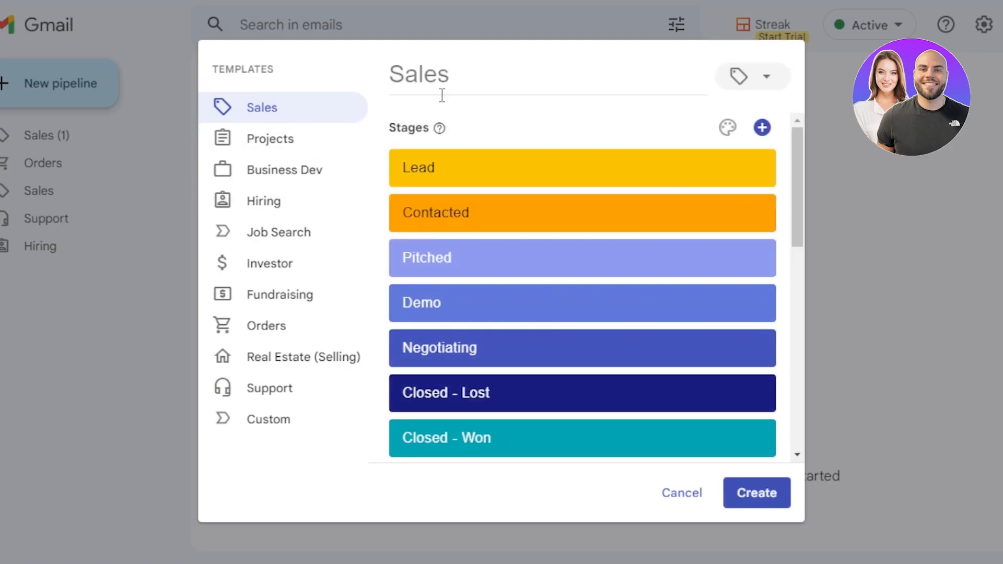
Review the default stages and fields in the Sales pipeline template
mouse_move(797, 145)
left_mouse_down()
mouse_move(797, 295)
mouse_move(800, 133)
left_mouse_up()
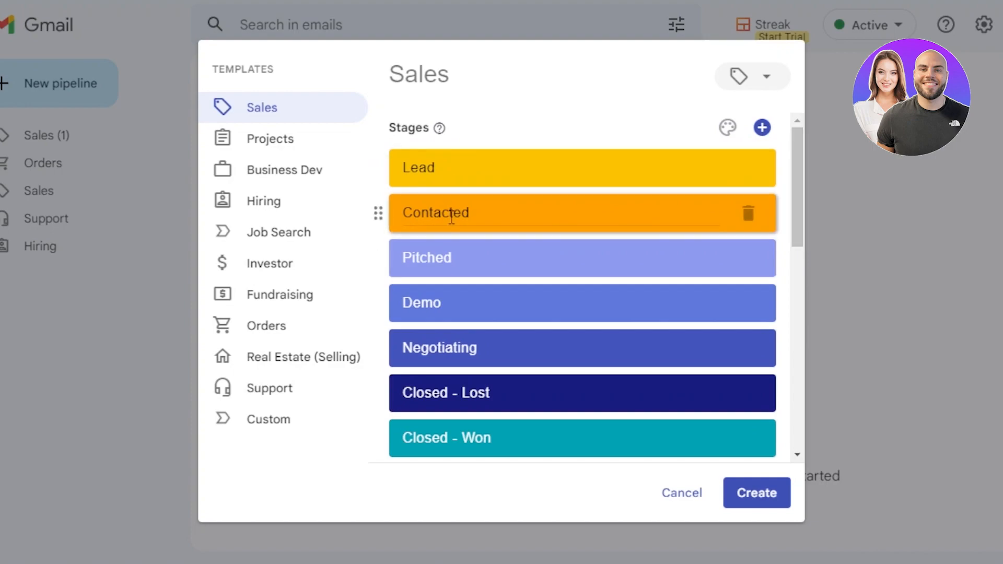
left_click_drag(799, 153, 796, 311)
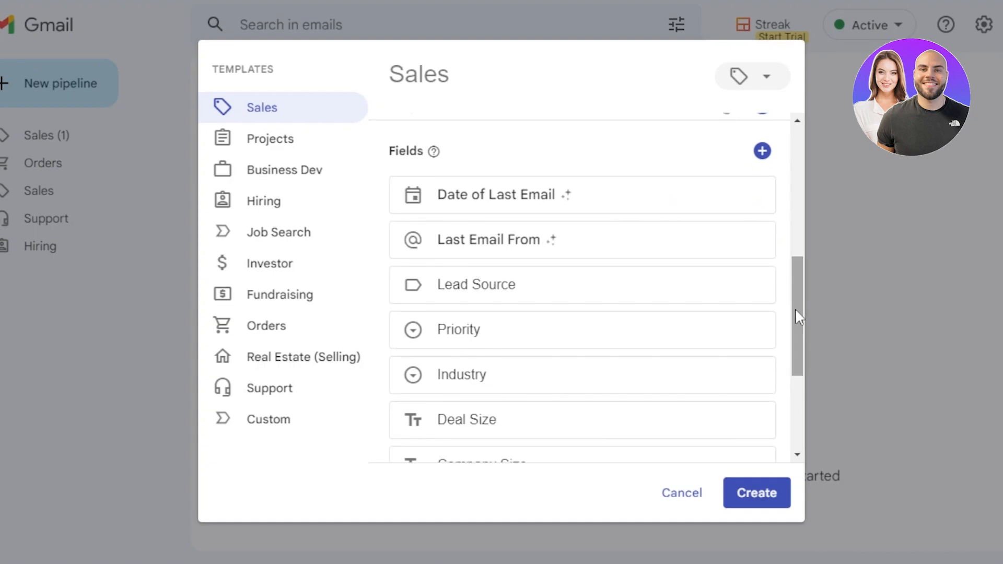
left_click_drag(795, 308, 799, 380)
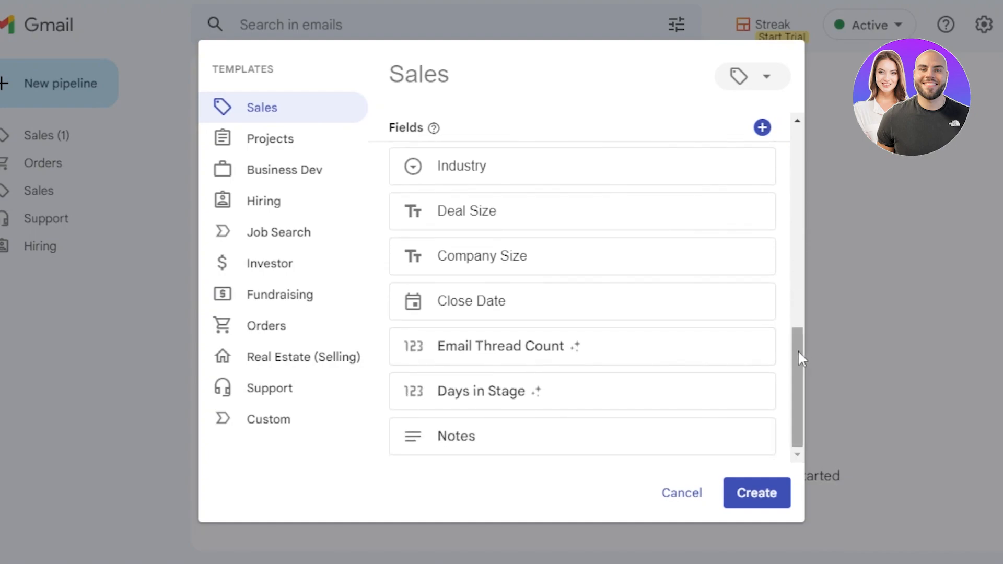
left_click_drag(797, 381, 799, 149)
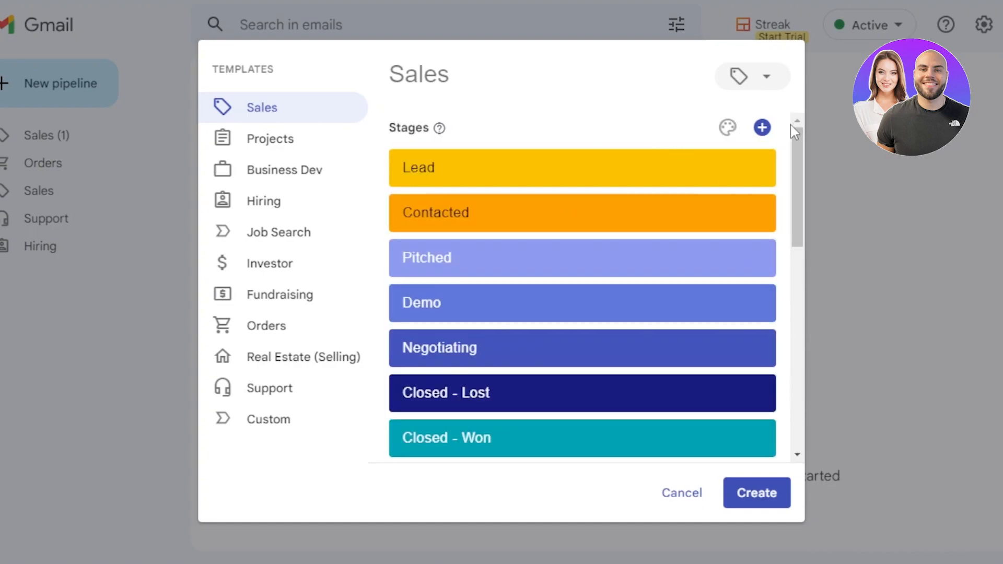
Add a new stage at the end of the Sales template's stages and delete it again
left_click(761, 127)
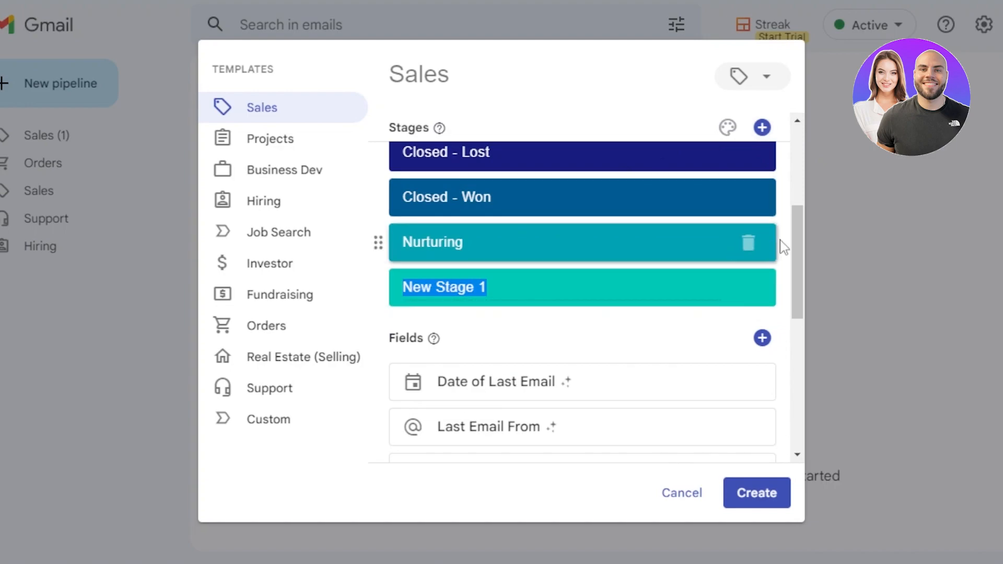
mouse_move(798, 243)
left_mouse_down()
mouse_move(792, 145)
mouse_move(794, 286)
mouse_move(793, 241)
left_mouse_up()
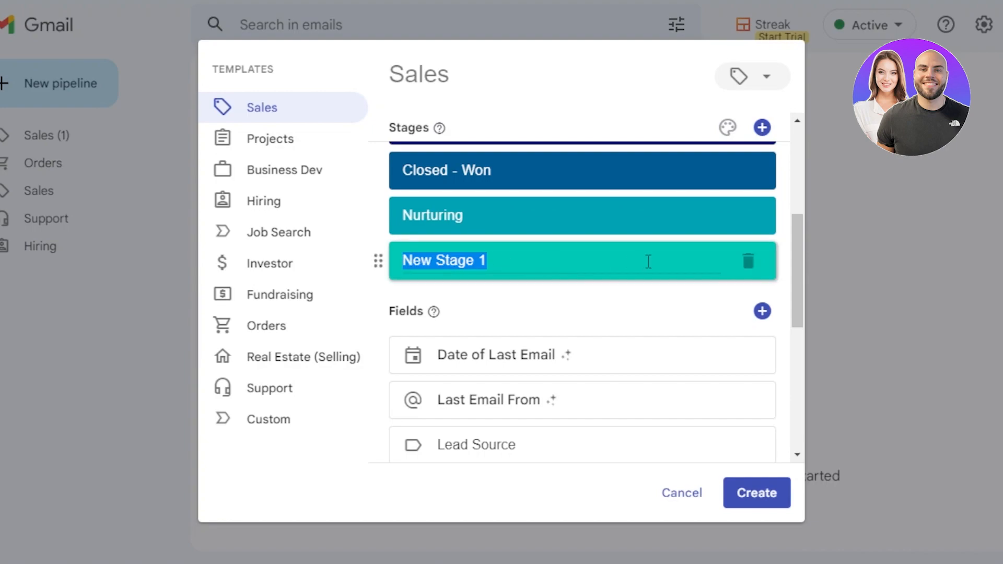
left_click_drag(800, 225, 808, 199)
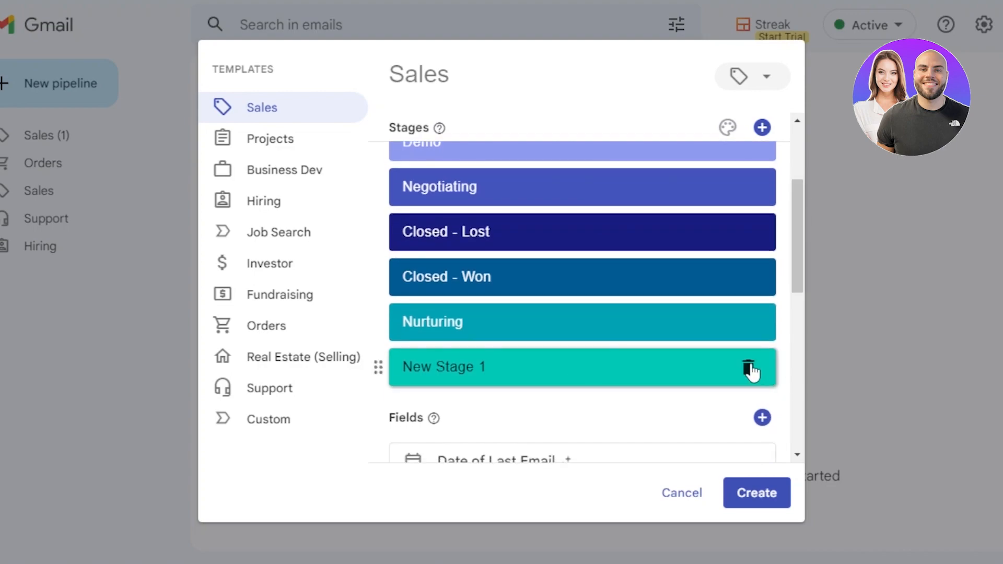
left_click(748, 368)
Delete the Demo stage and change the Contacted stage's color to red
left_click_drag(792, 266, 795, 227)
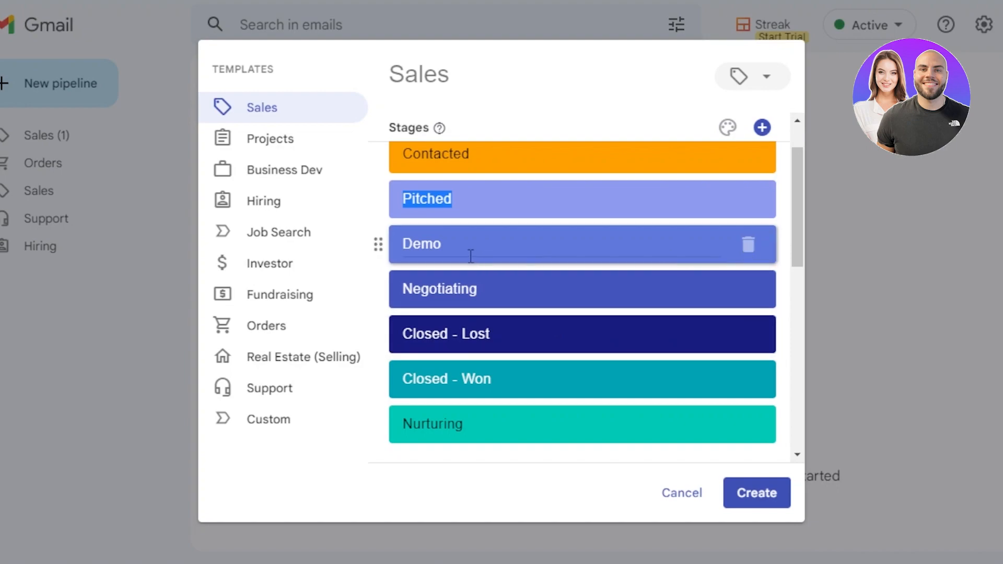
left_click(759, 235)
mouse_move(795, 174)
left_mouse_down()
mouse_move(800, 245)
mouse_move(796, 172)
left_mouse_up()
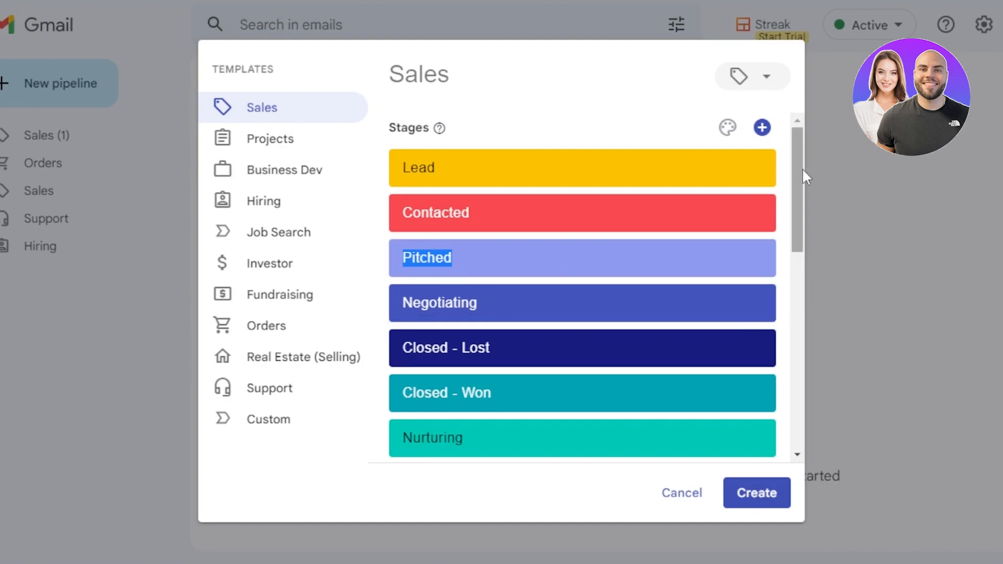
left_click_drag(795, 168, 792, 132)
Add the Call log count field from the Calls and meetings magic fields, and move Notes below it
left_click_drag(794, 167, 797, 265)
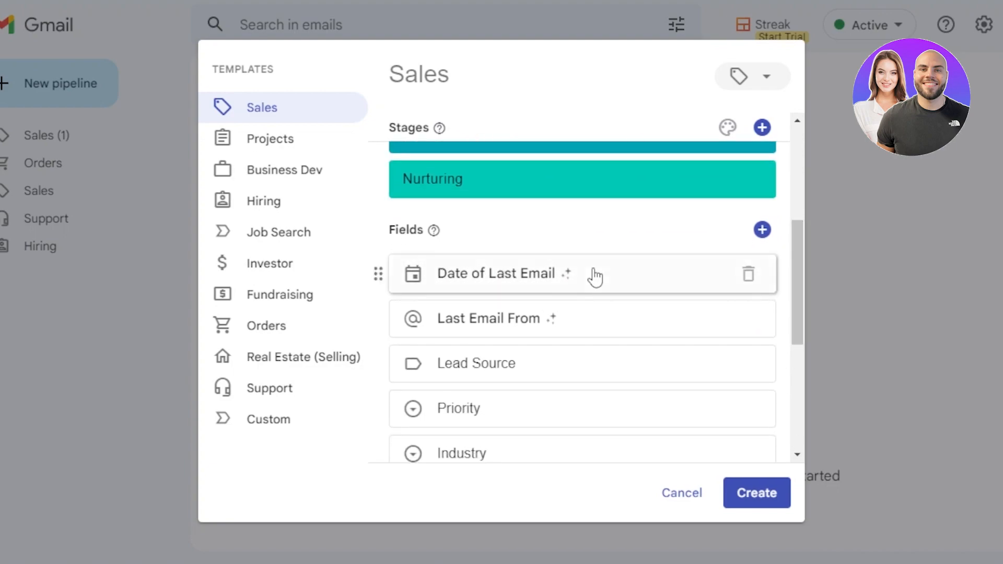
left_click(761, 230)
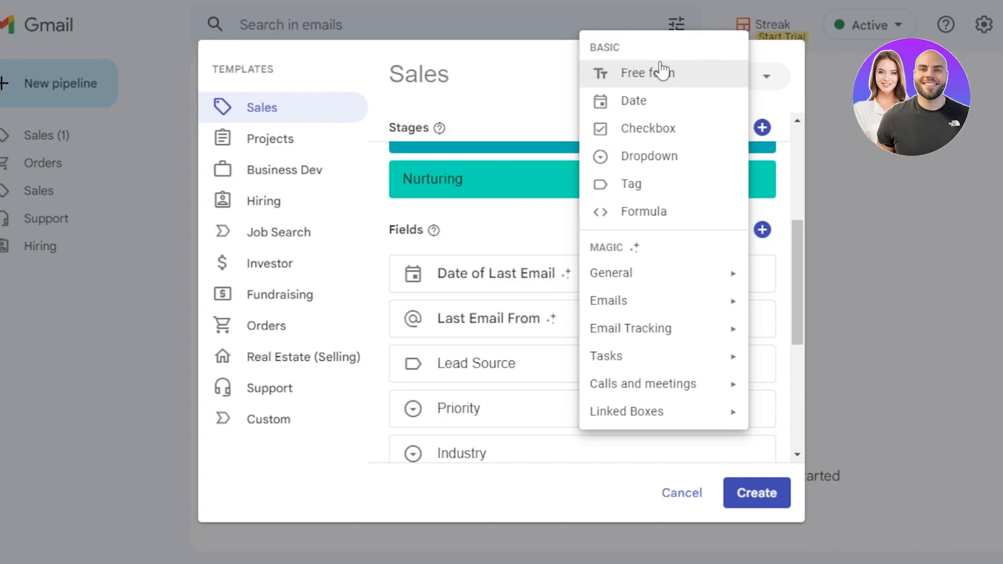
mouse_move(620, 364)
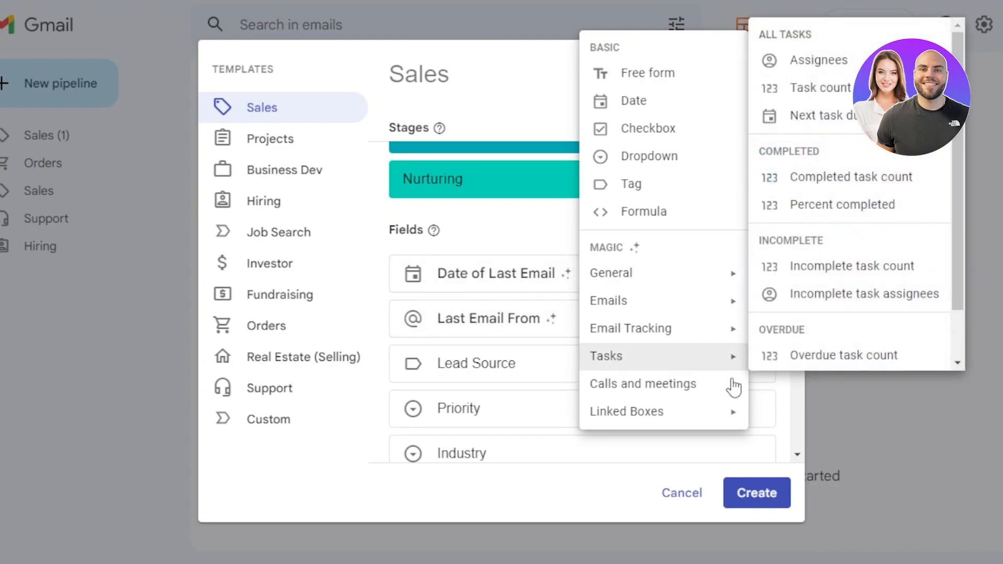
mouse_move(718, 390)
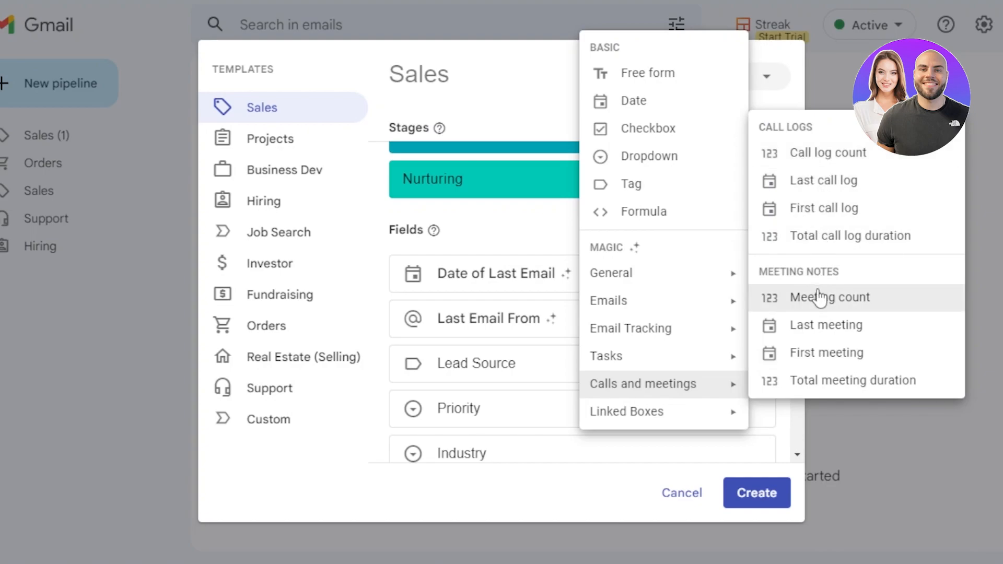
left_click(816, 153)
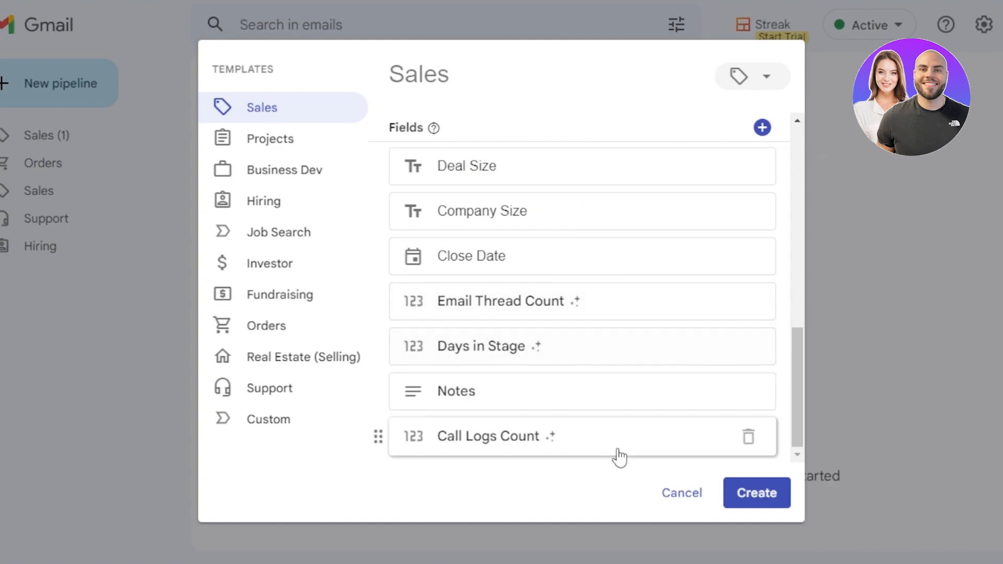
left_click_drag(375, 390, 376, 437)
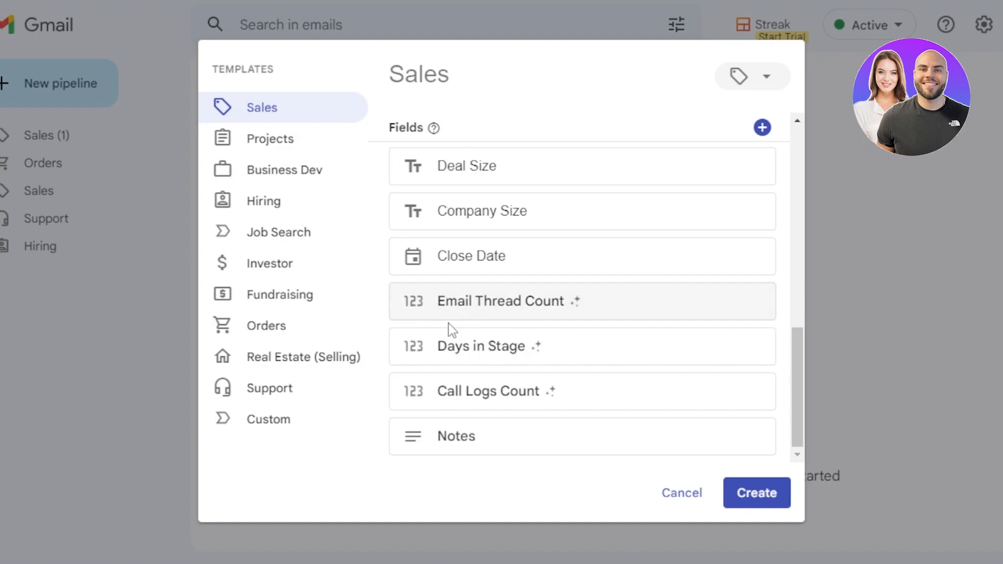
Delete the Company Size field from the Sales template
left_click_drag(799, 332, 799, 287)
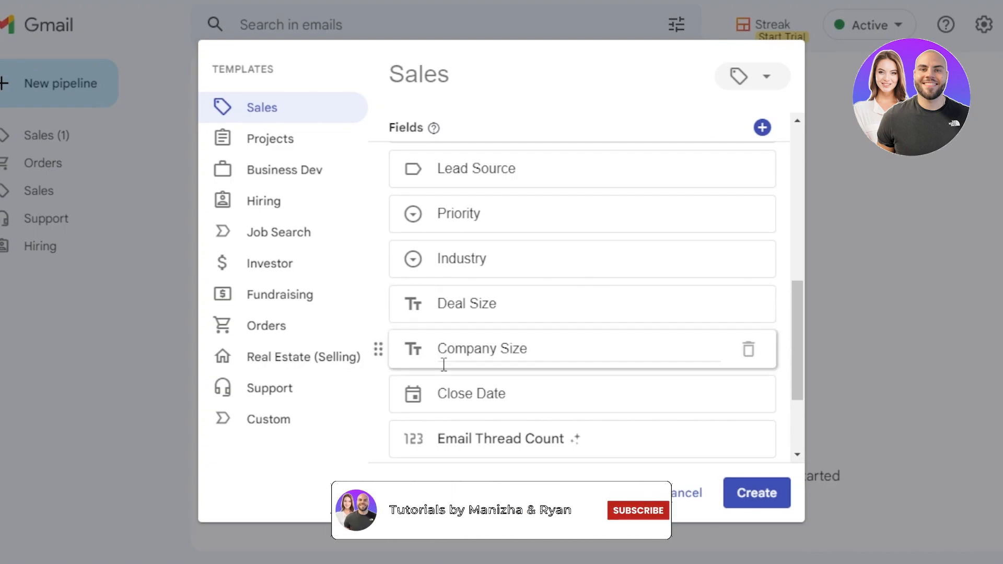
left_click(753, 353)
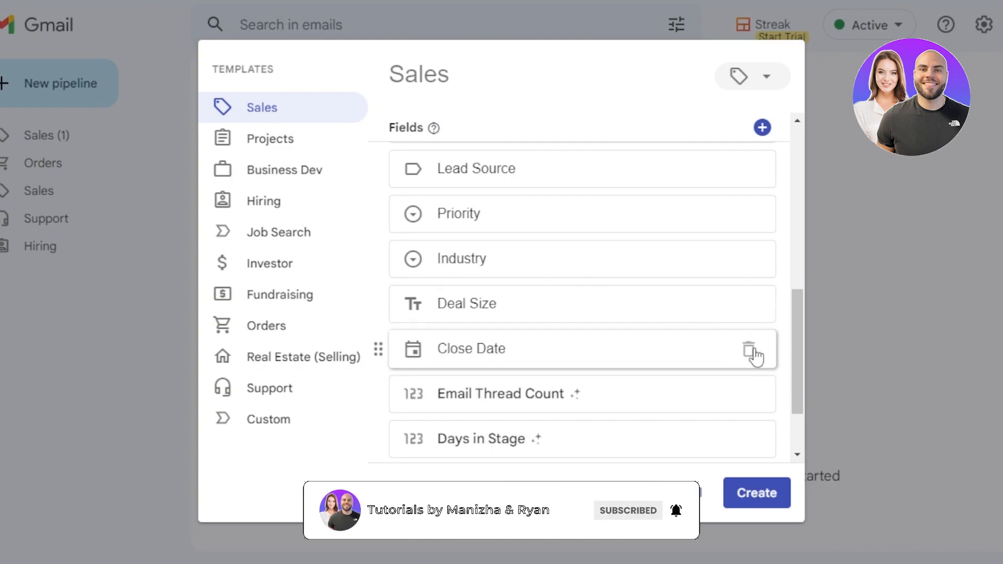
Add the Followers field from the General magic fields and move it directly above Email Thread Count
left_click(762, 128)
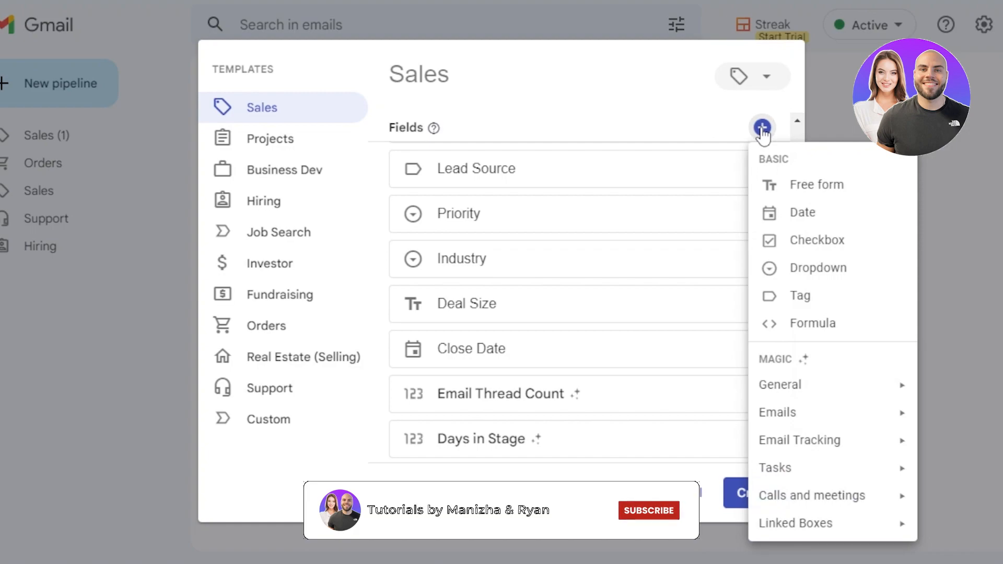
mouse_move(793, 396)
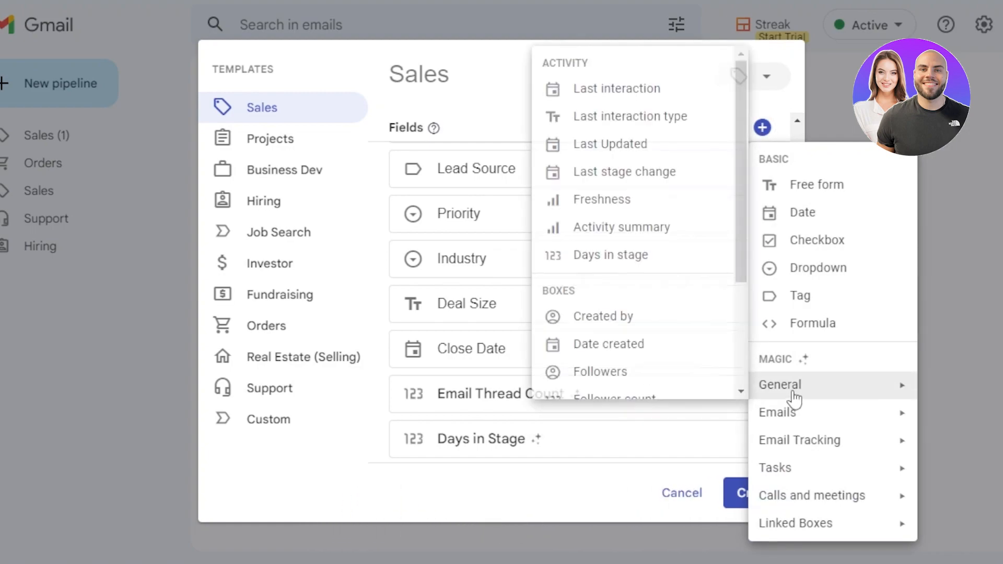
left_click_drag(744, 157, 736, 133)
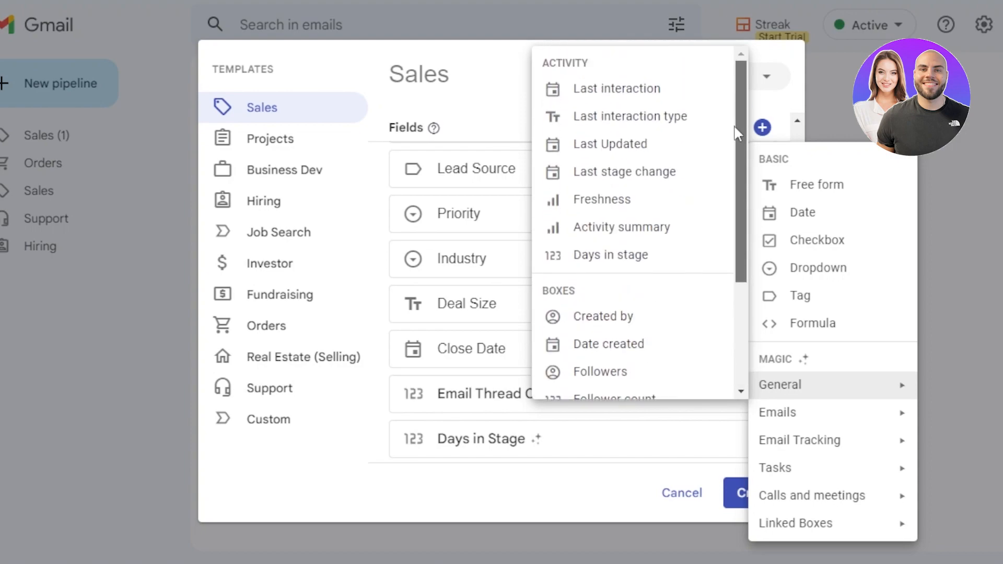
scroll(580, 207, "down", 2)
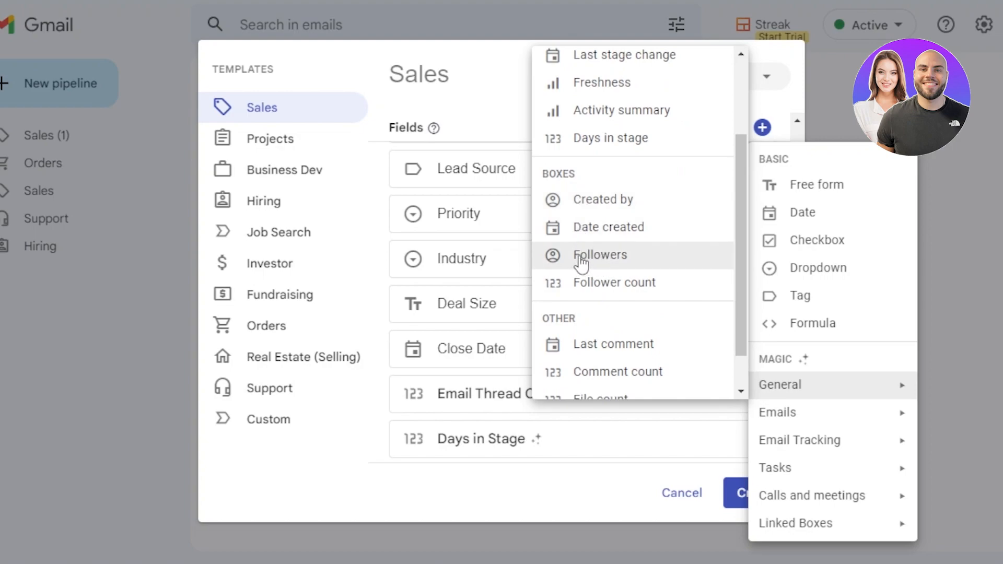
left_click(596, 256)
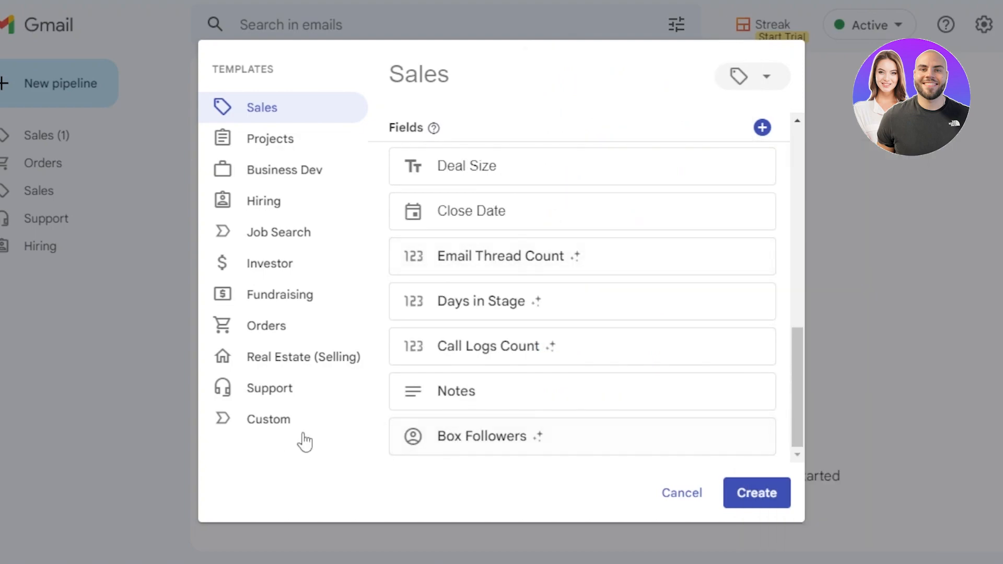
left_click_drag(383, 433, 410, 259)
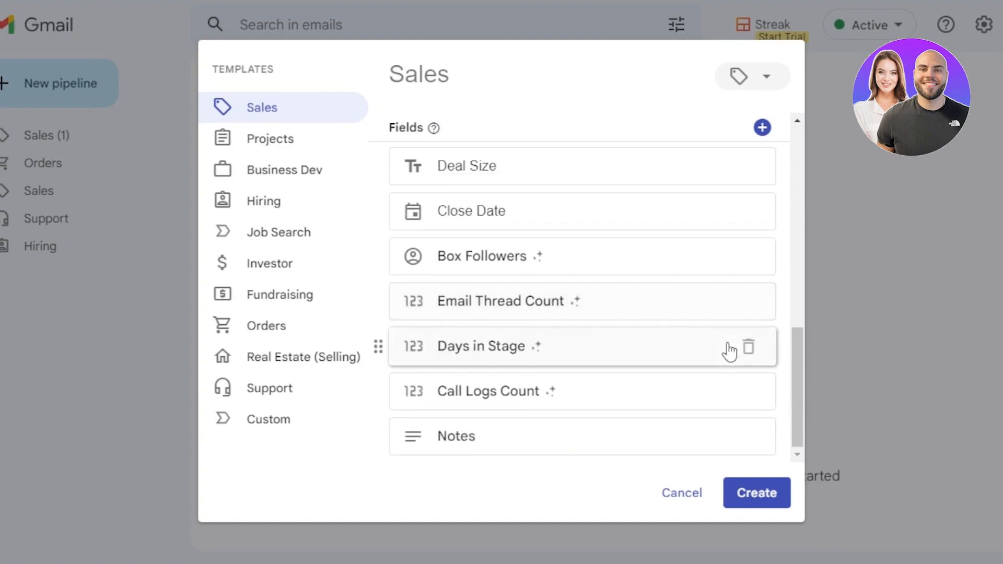
Examine the Projects template's stages, fields and available field types
left_click_drag(798, 360, 795, 135)
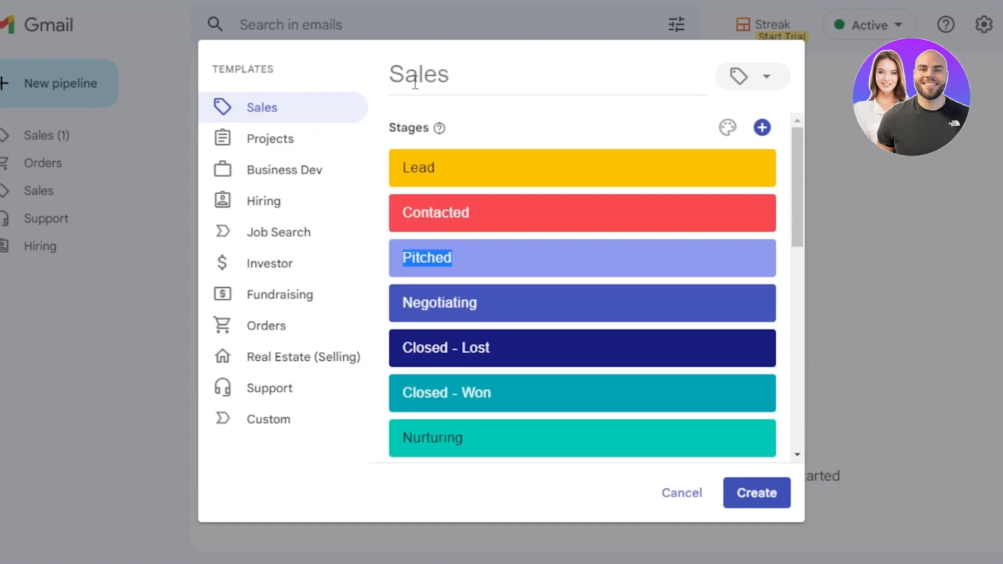
left_click(286, 140)
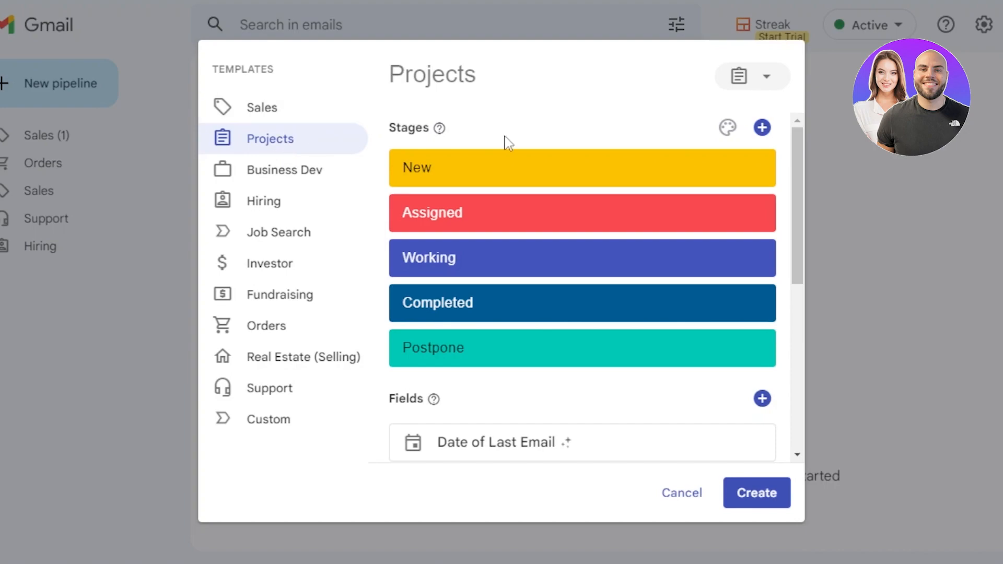
left_click_drag(795, 187, 800, 247)
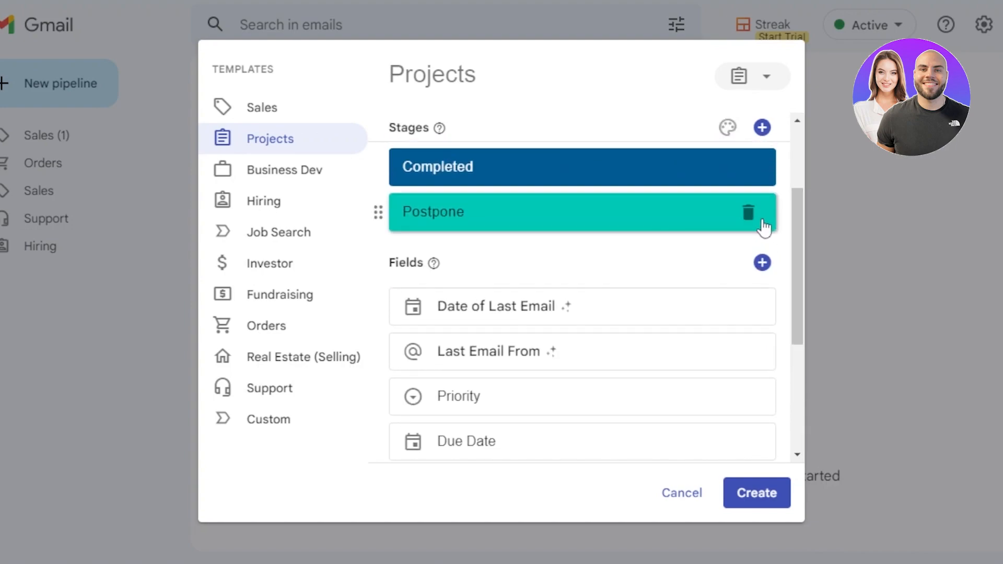
left_click(762, 262)
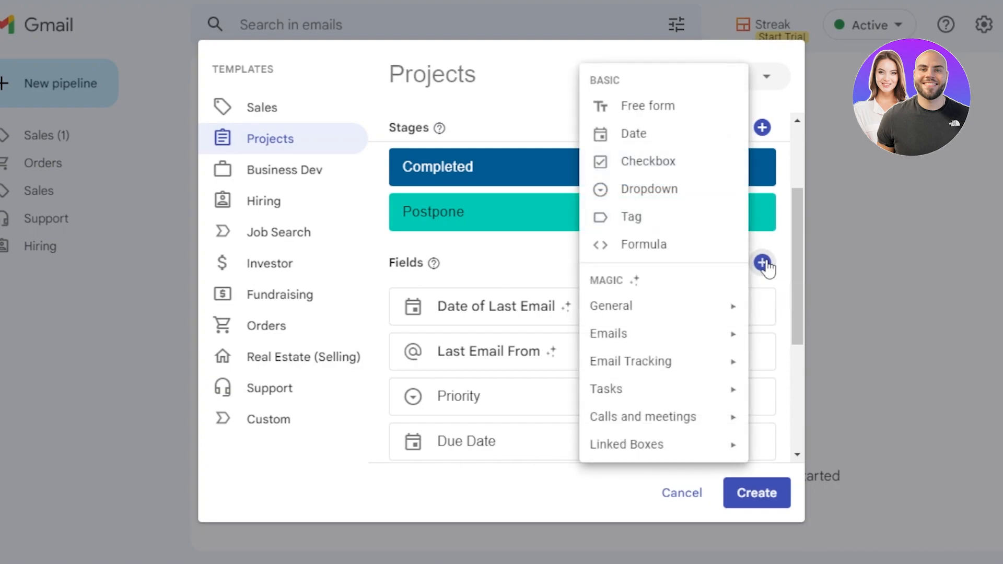
left_click(794, 165)
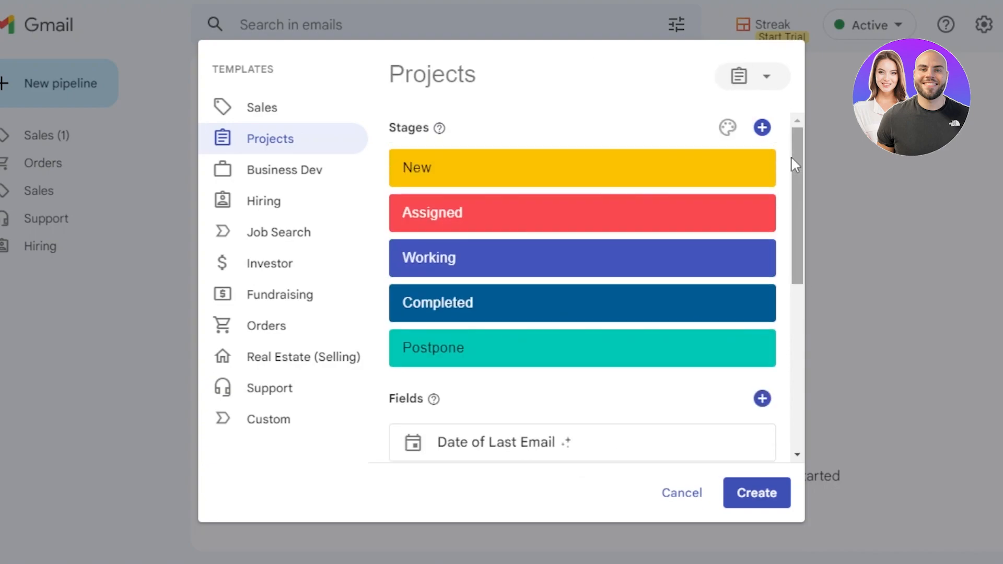
Look through the remaining pipeline templates from Business Dev and Hiring to Support and Custom, comparing their default stages
left_click(314, 197)
left_click(309, 185)
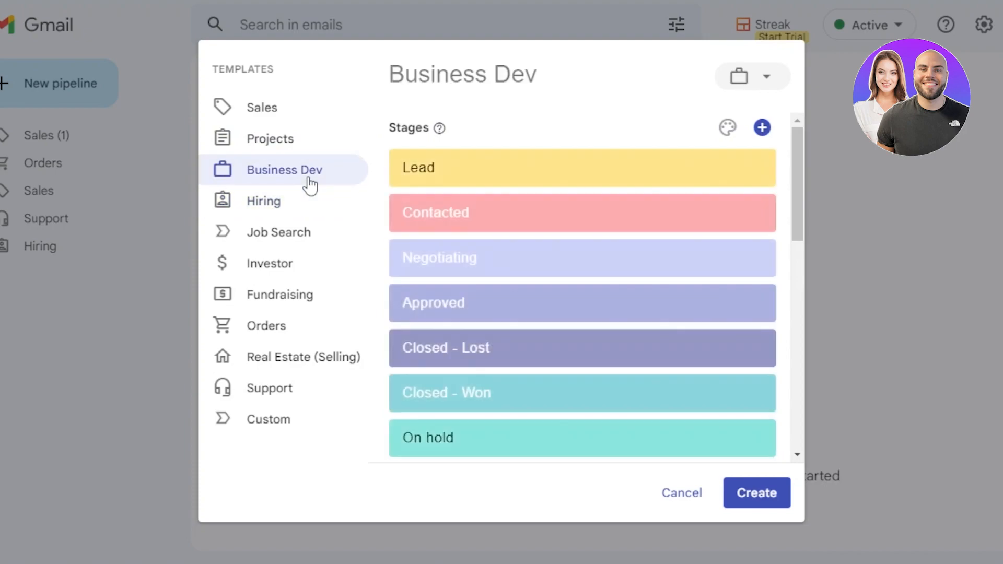
left_click(244, 212)
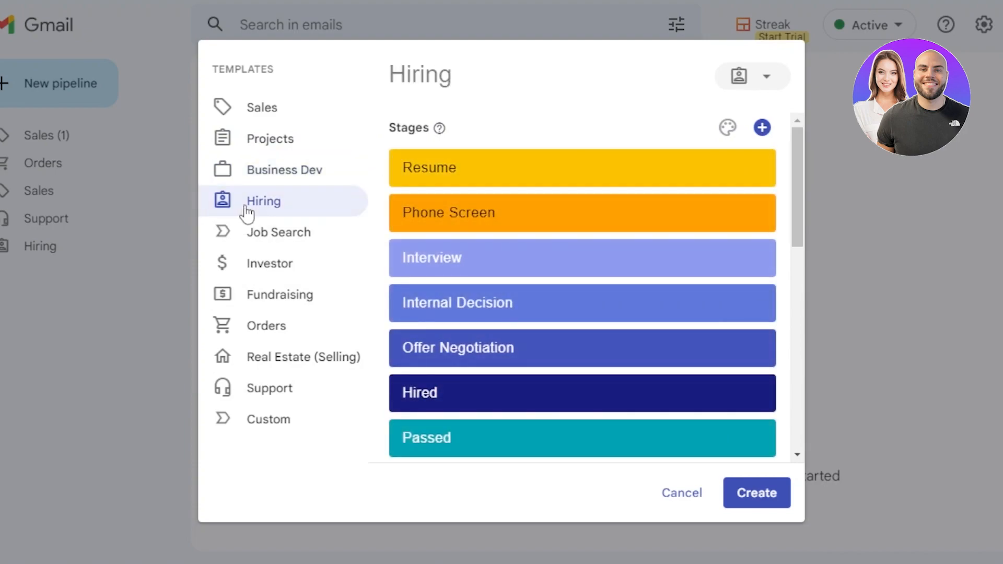
left_click(294, 245)
left_click(292, 272)
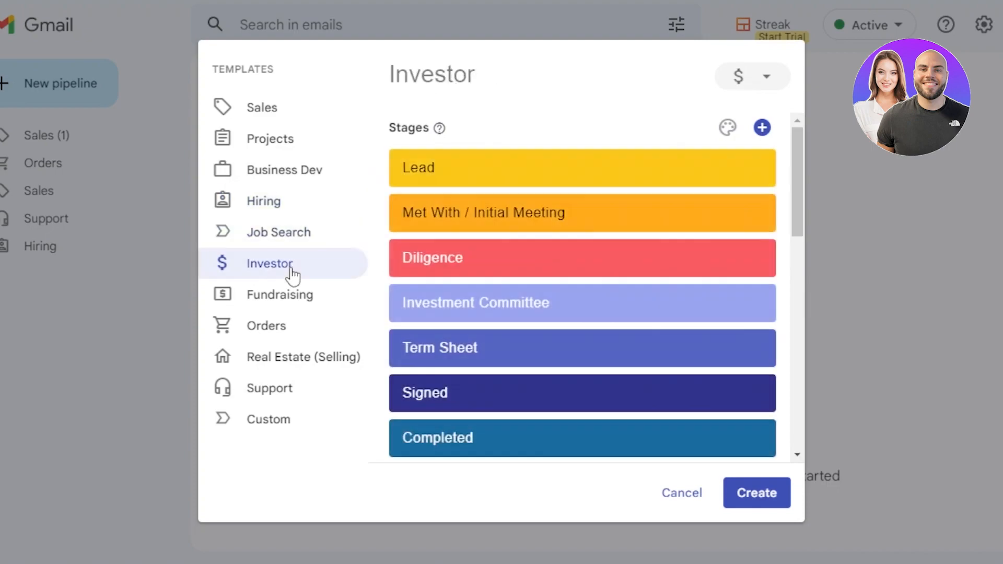
left_click(290, 311)
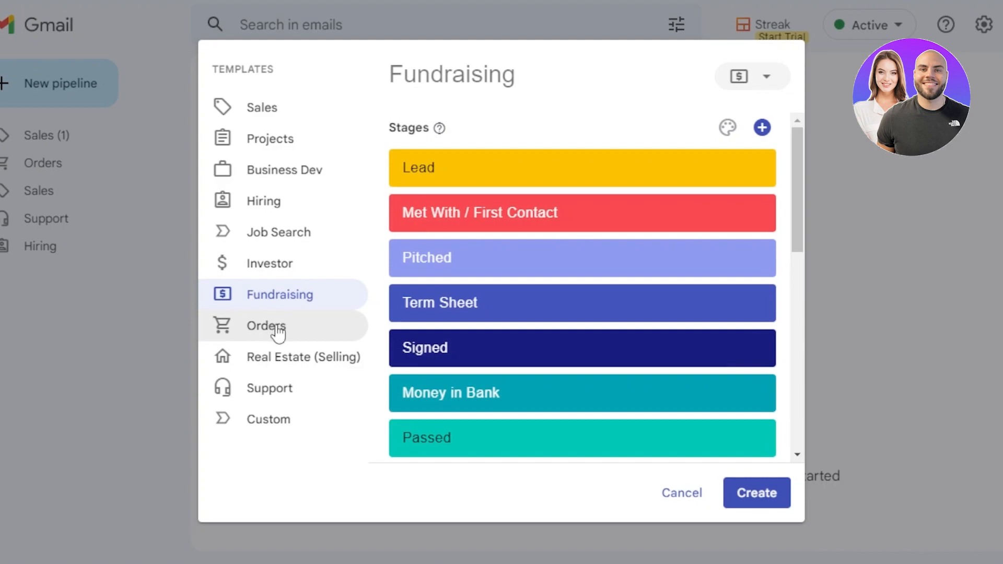
left_click(277, 328)
left_click(277, 361)
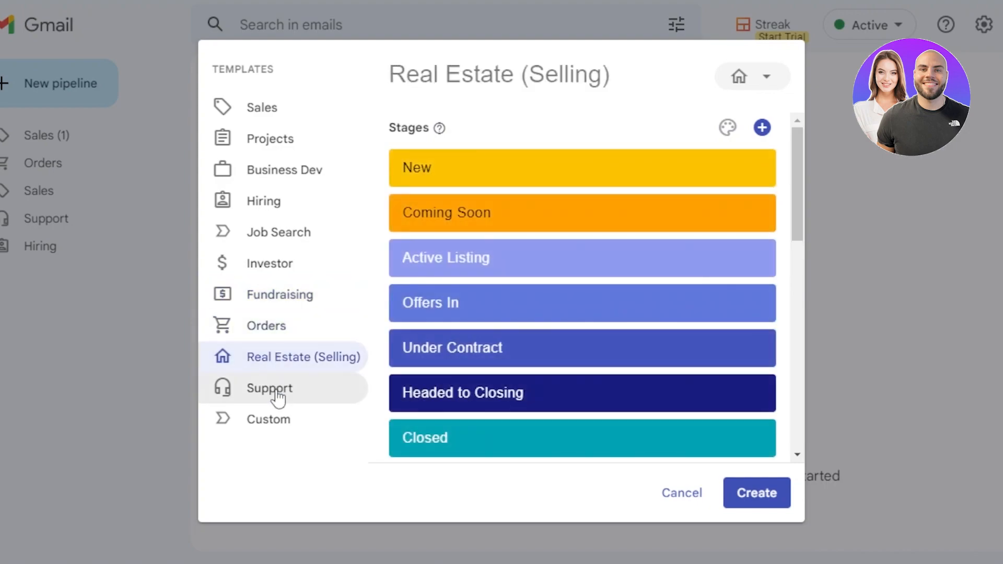
left_click(277, 398)
left_click(277, 432)
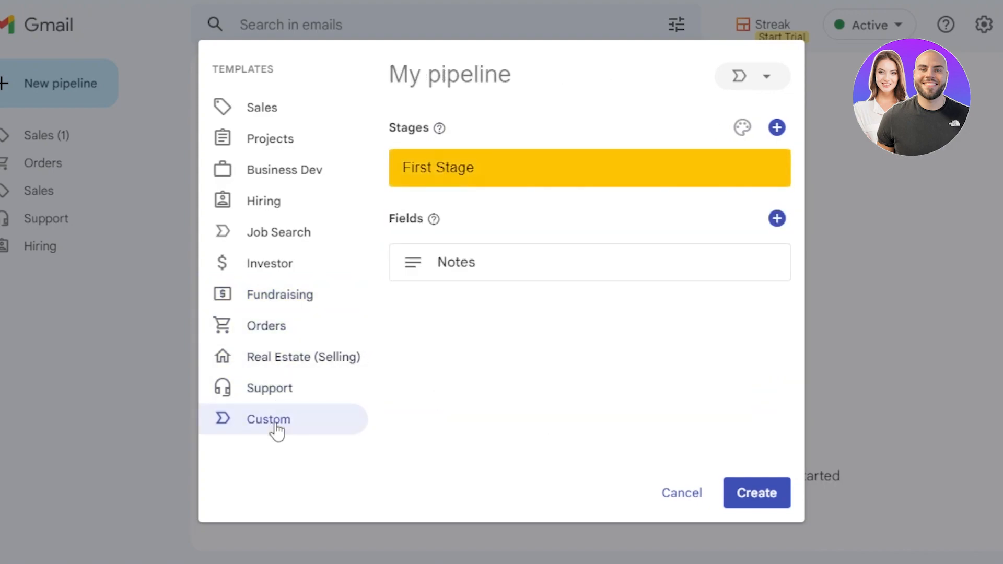
left_click(273, 393)
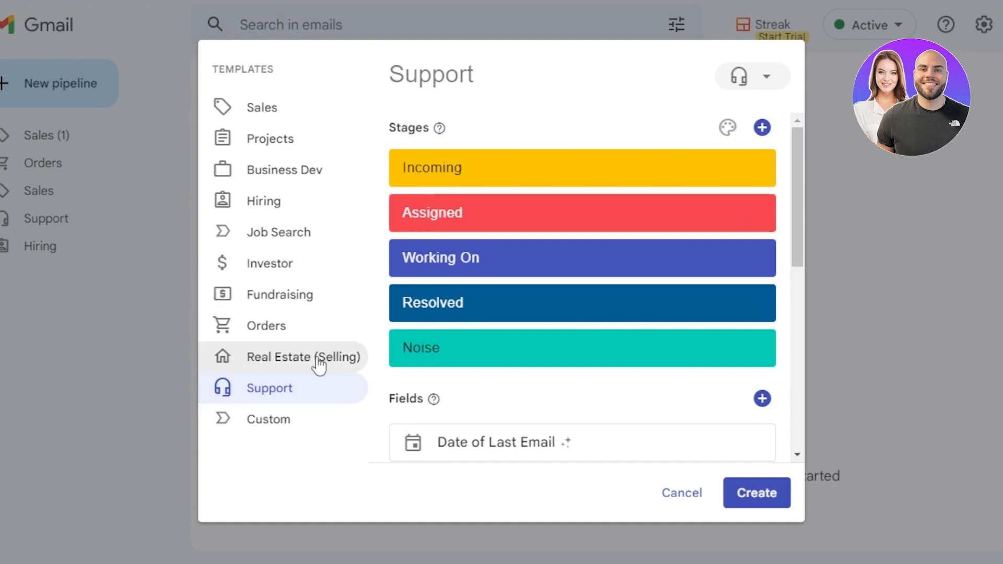
left_click(282, 422)
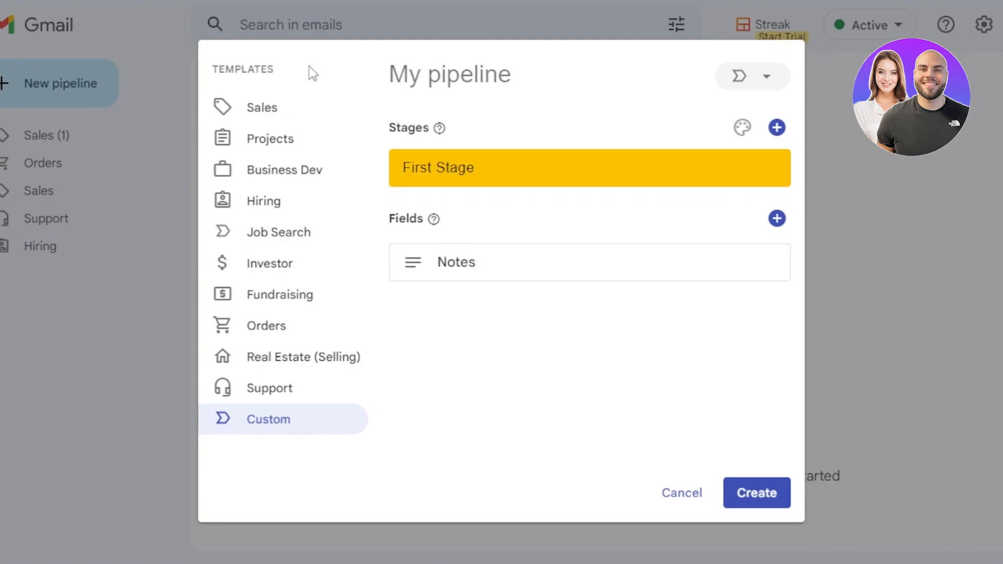
Create the pipeline from the customized Sales template, shared with the entire team
left_click(264, 110)
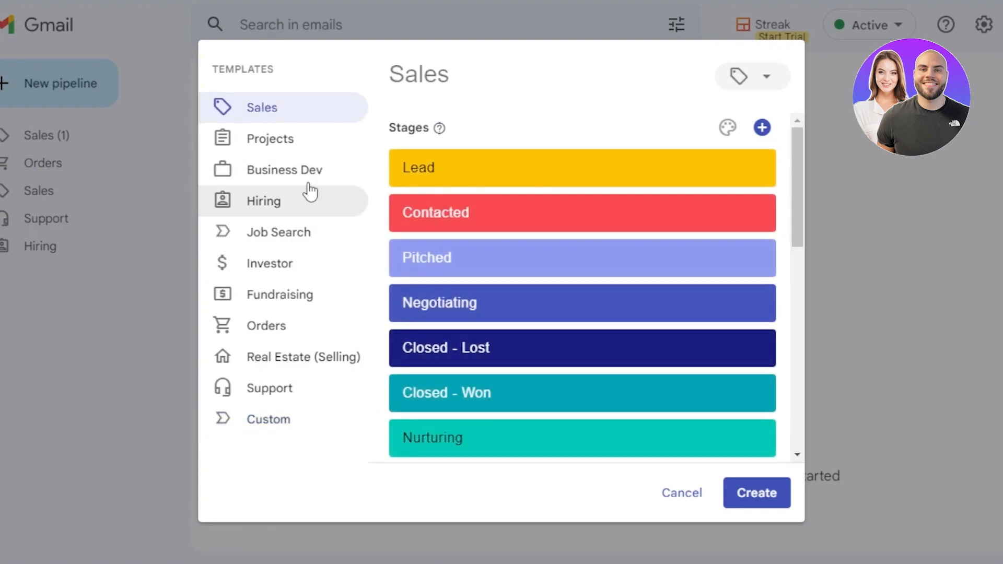
left_click_drag(800, 166, 795, 409)
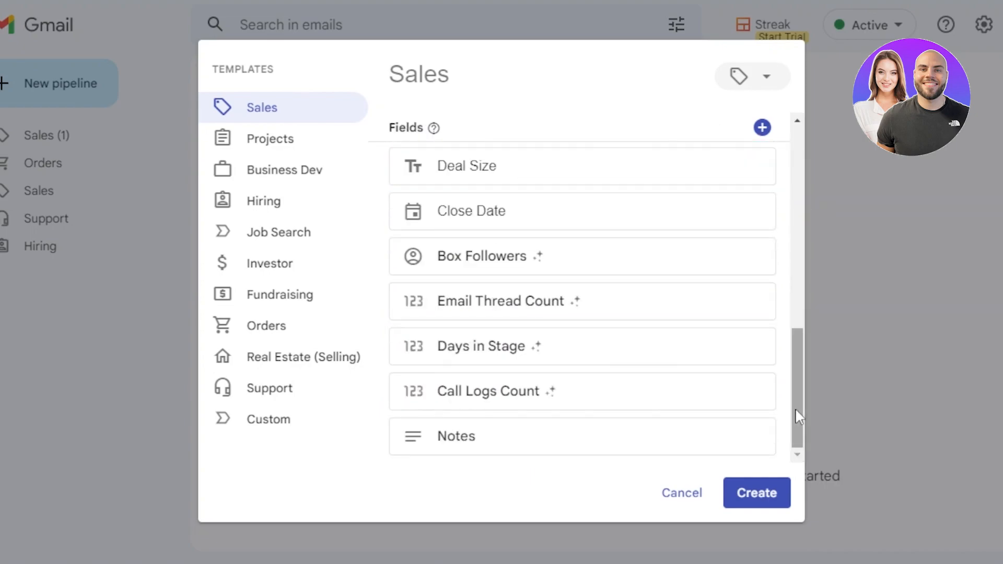
left_click(753, 497)
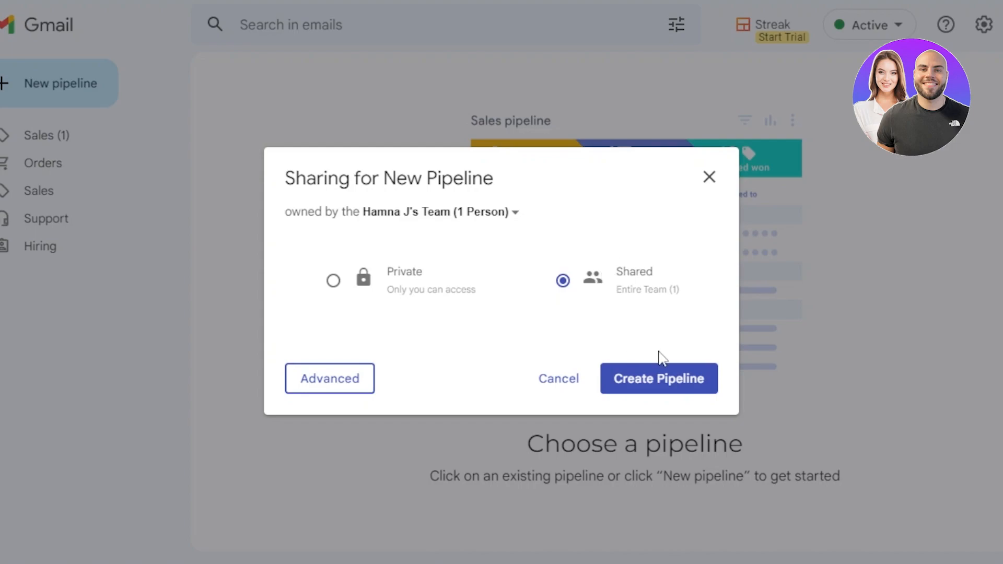
left_click(654, 386)
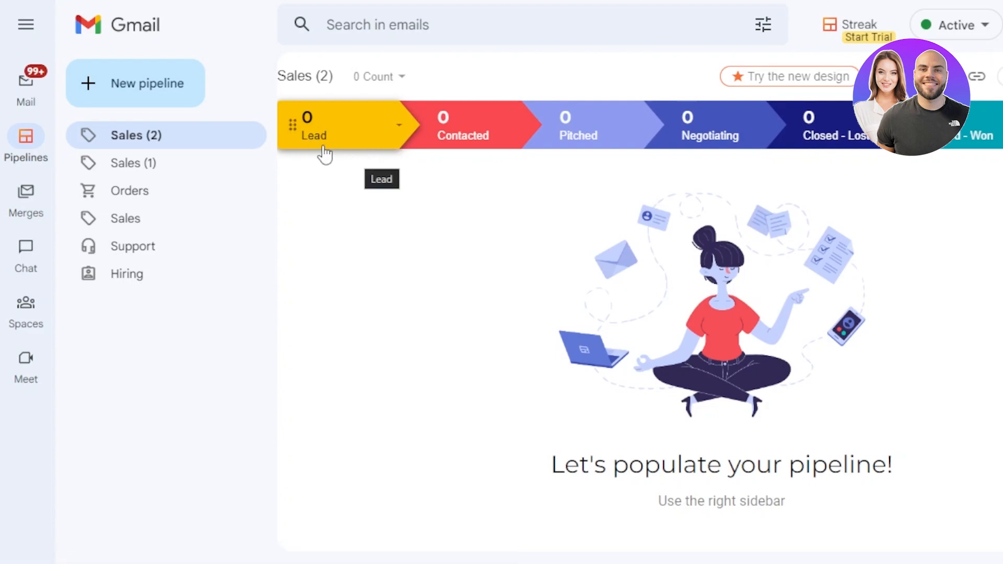
left_click(400, 130)
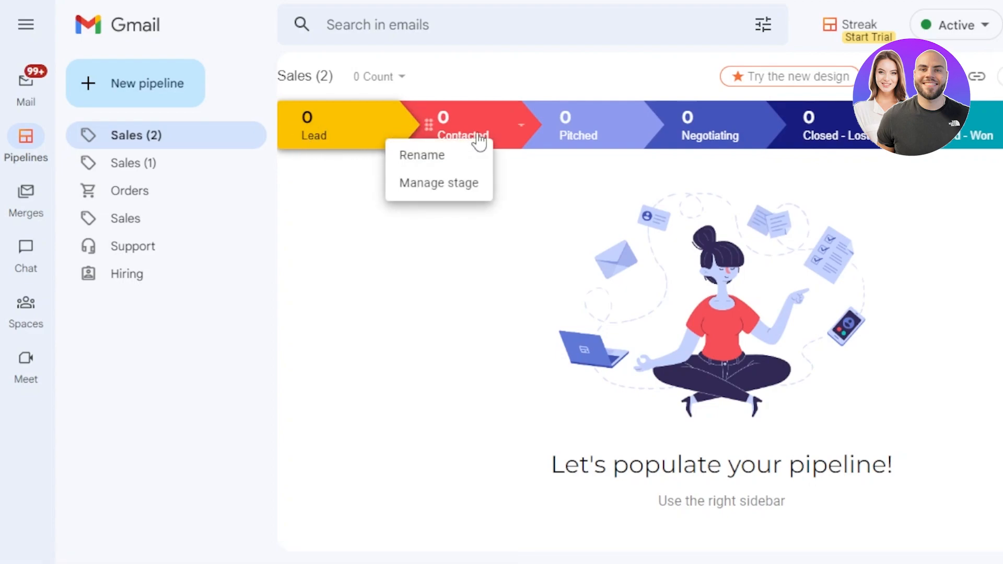
left_click(401, 287)
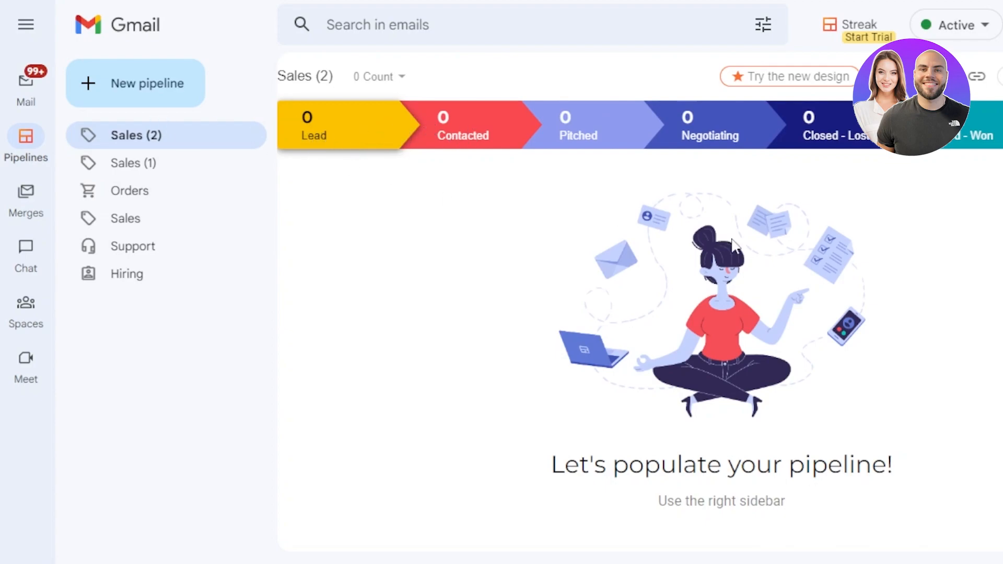
Add a box named "new" to the Lead stage and another named "new" to the Closed - Won stage
left_click(972, 76)
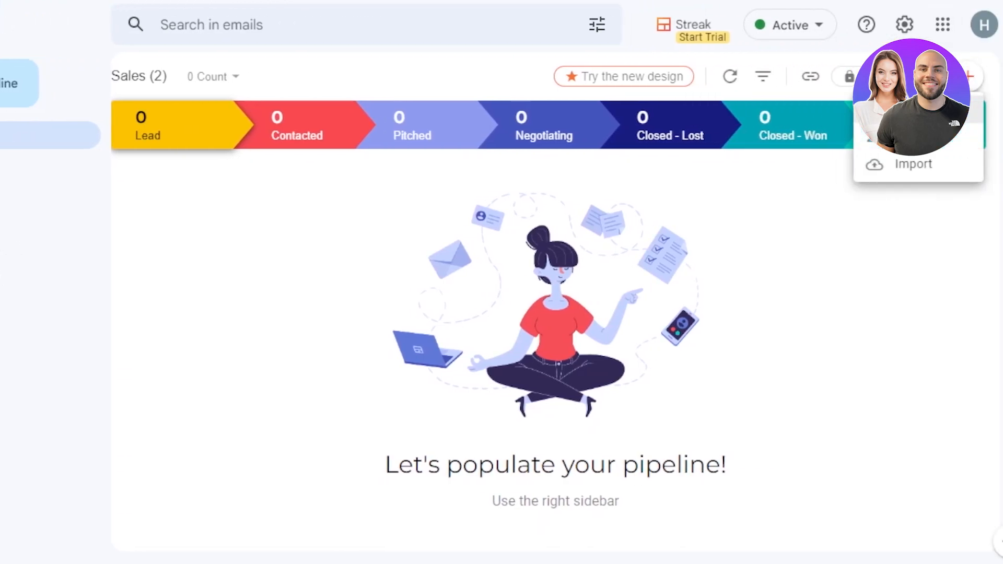
left_click(913, 109)
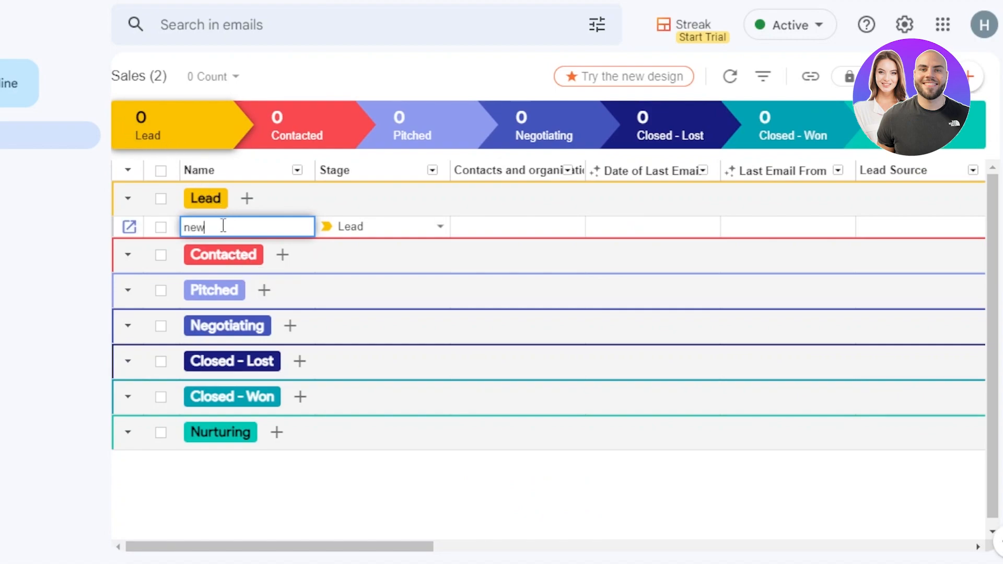
key("Return")
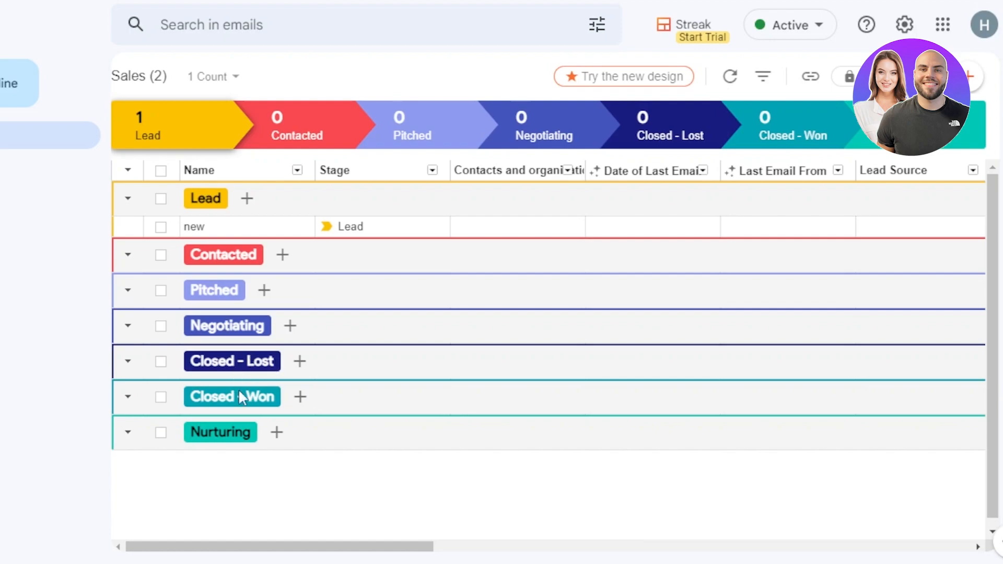
left_click(300, 397)
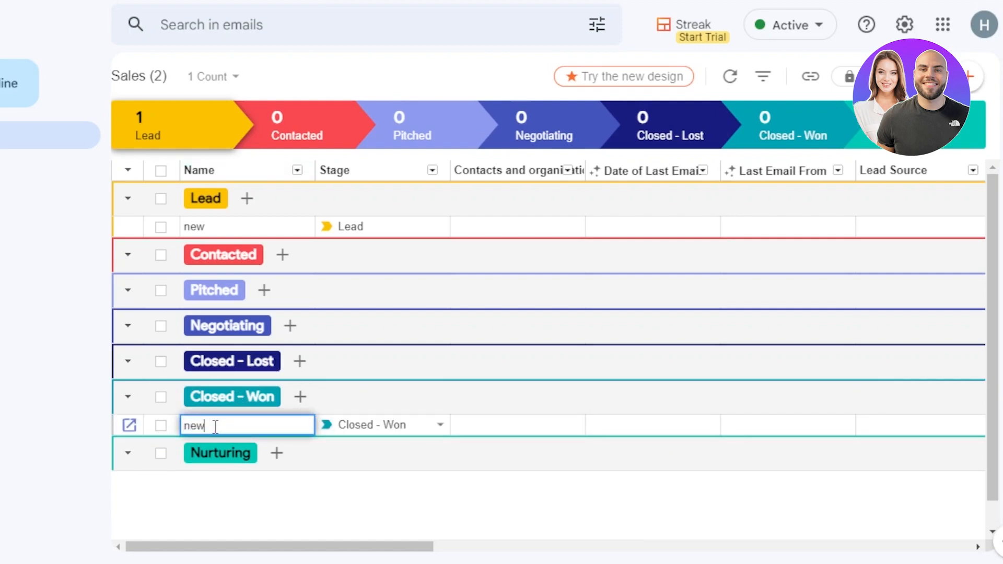
key("Return")
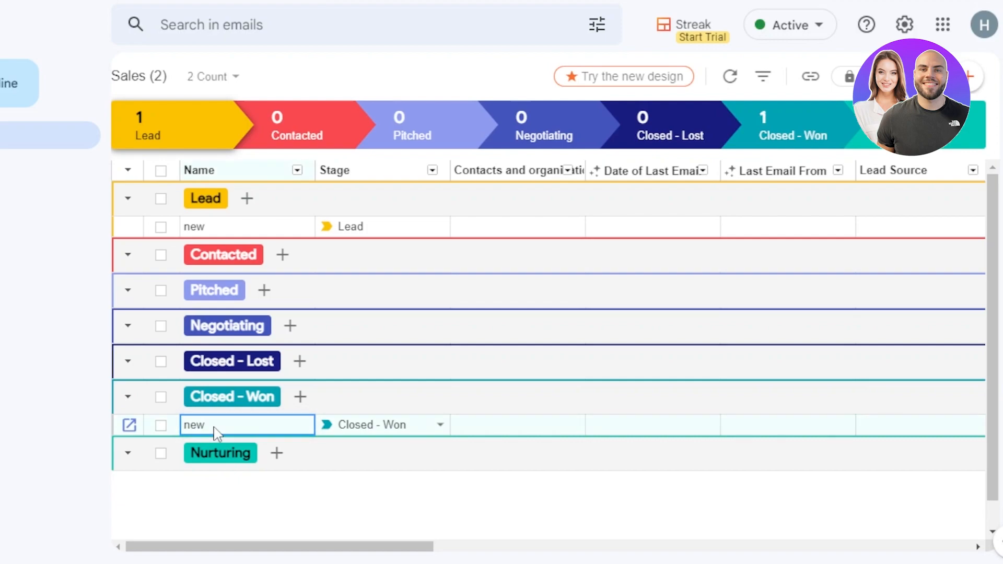
Add boxes named "new 2" to the Lead stage, "new" to Contacted and "new1" to Negotiating
left_click(244, 201)
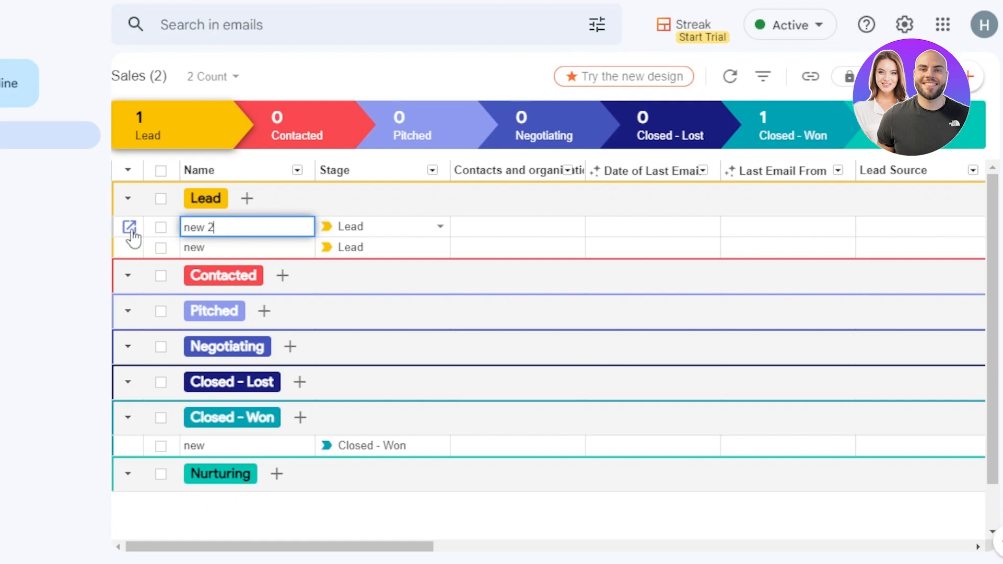
key("Return")
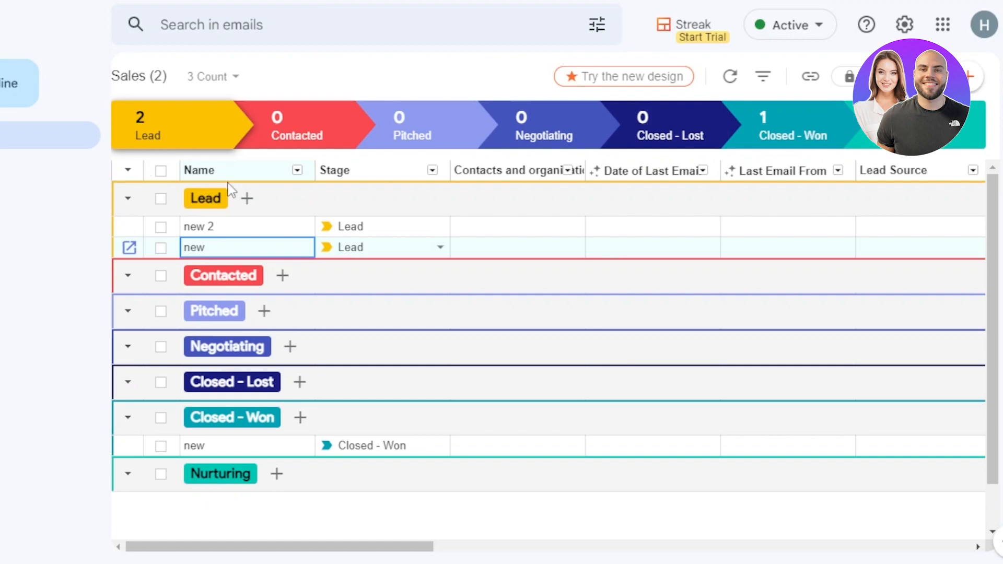
left_click(282, 275)
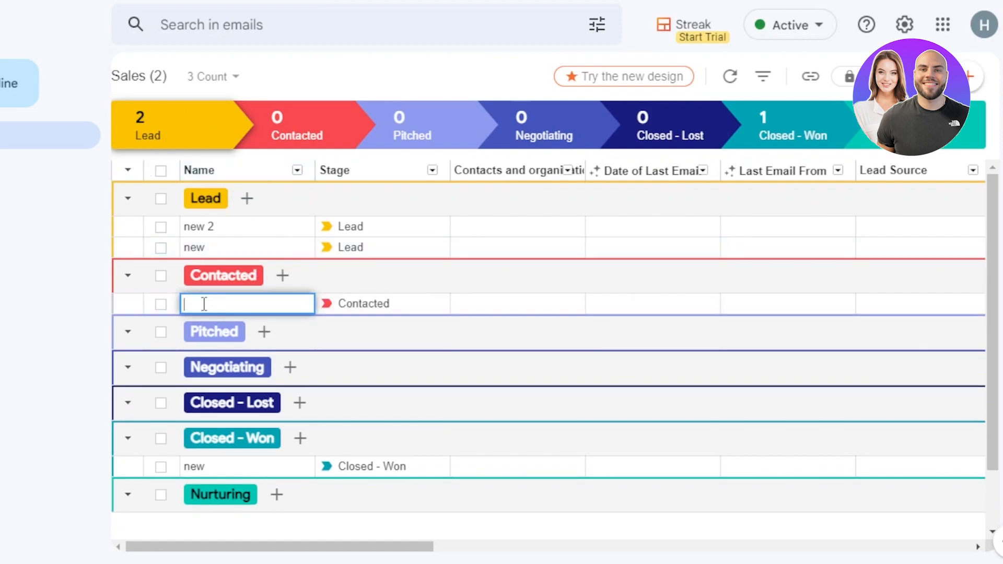
left_click(290, 367)
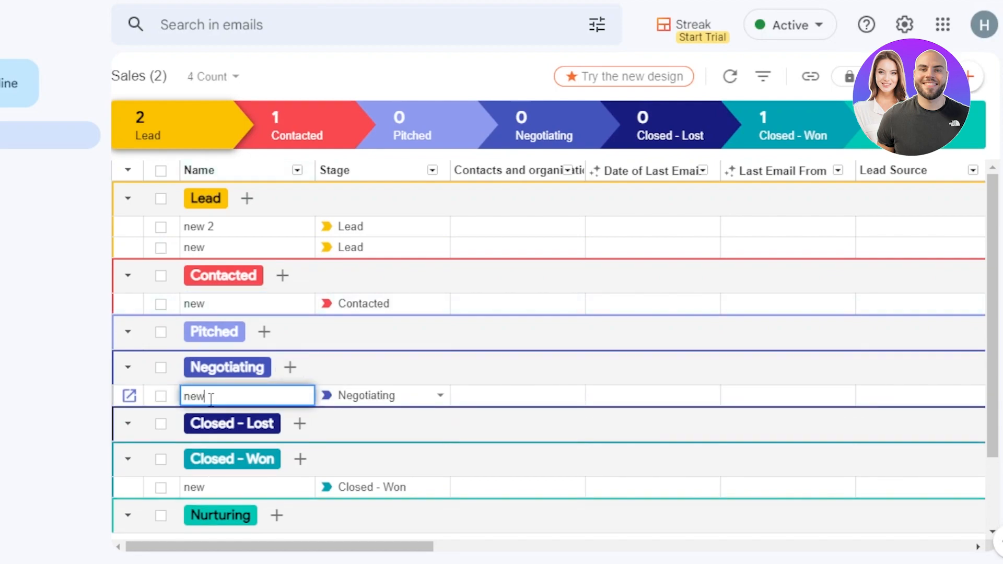
key("Return")
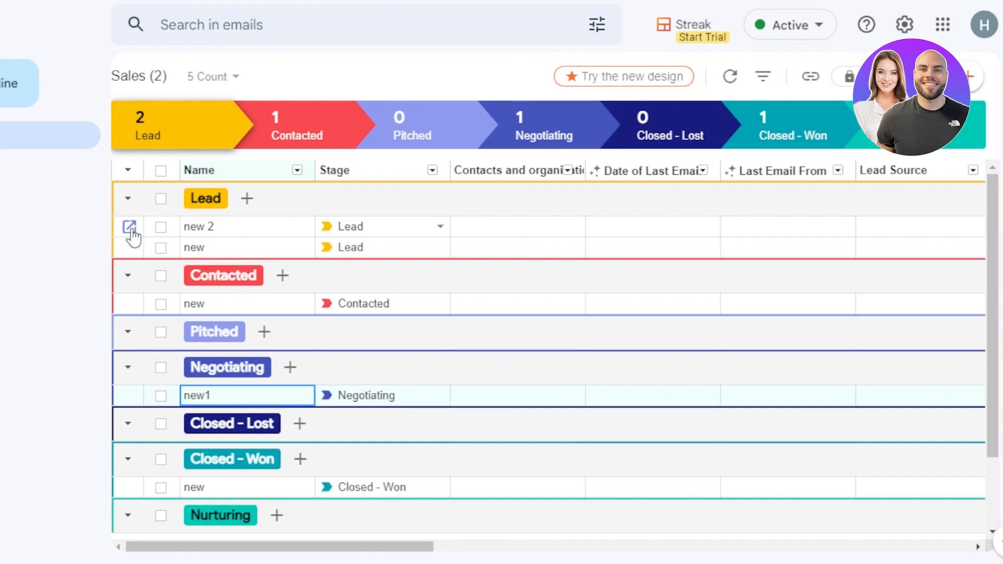
Examine the details, emails and files of the "new 2" box, returning to the pipeline without the welcome sidebar
left_click(129, 227)
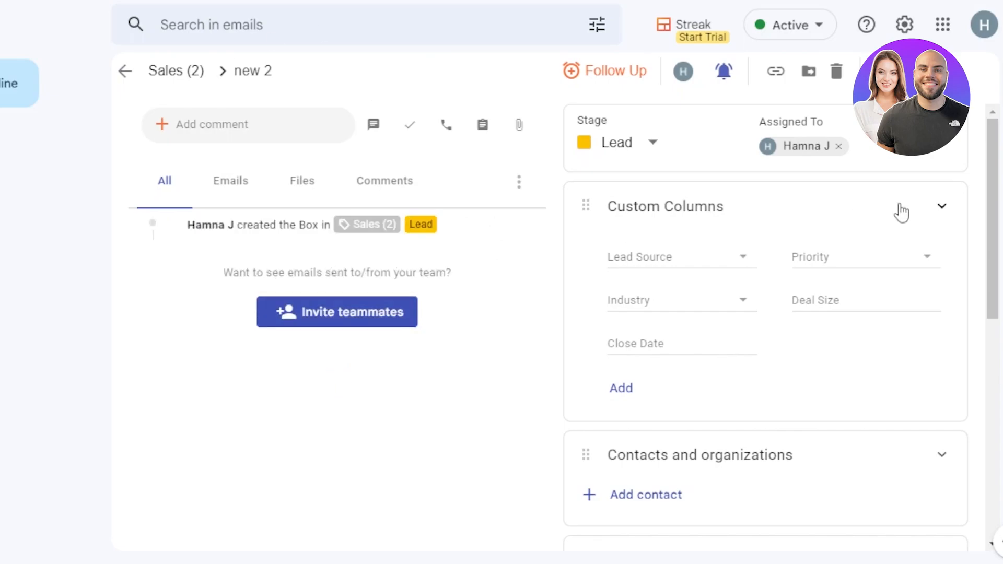
left_click_drag(989, 208, 989, 391)
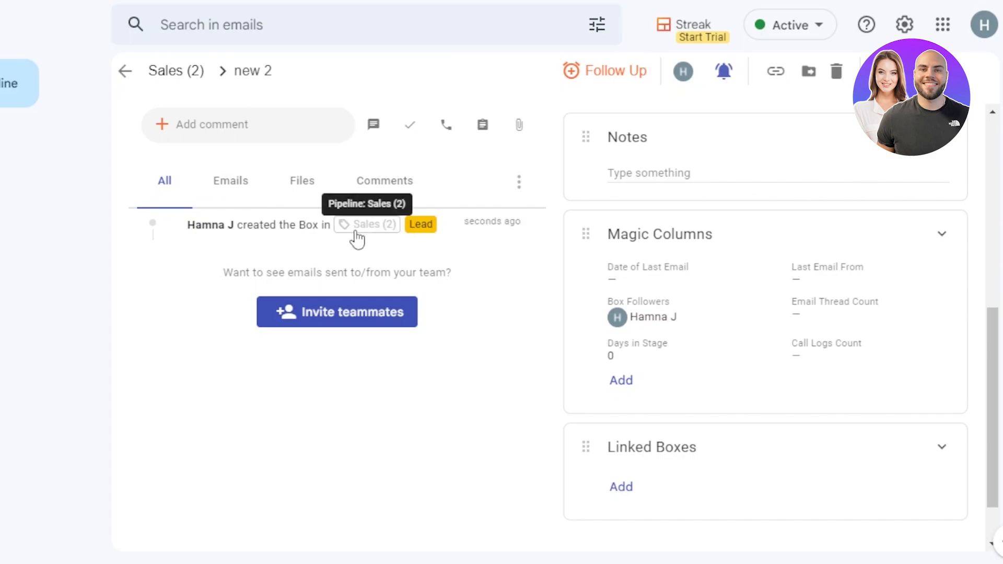
left_click(236, 180)
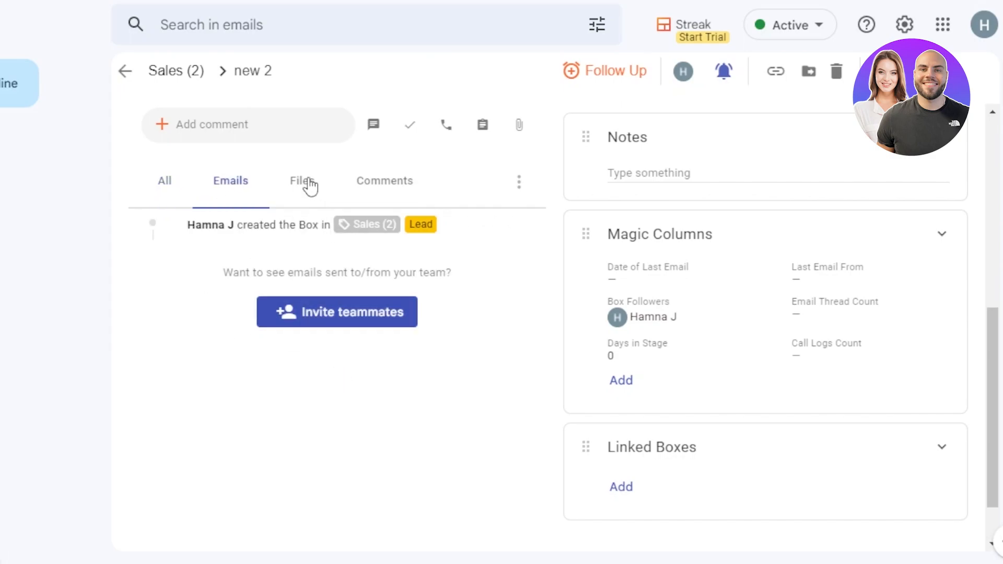
left_click(308, 183)
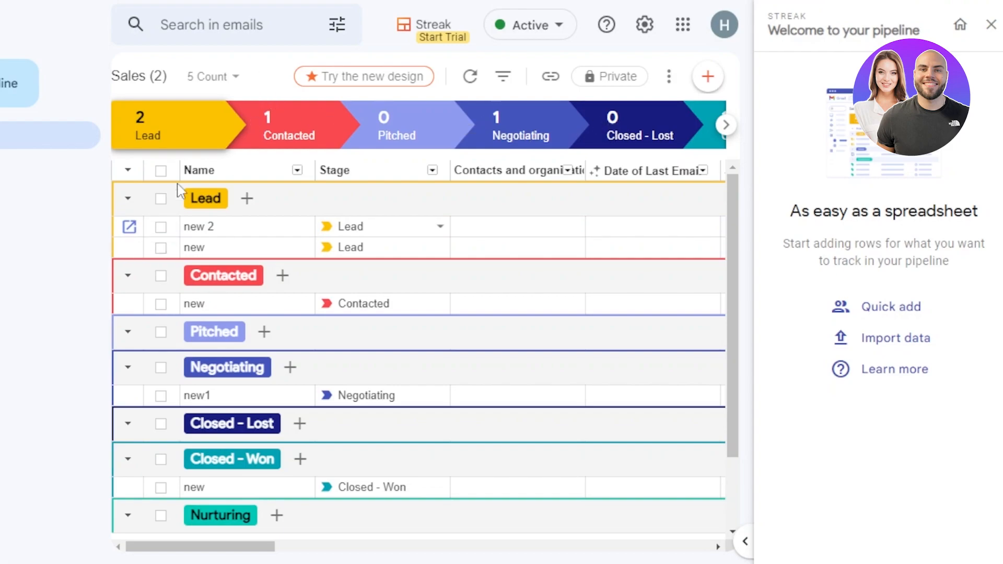
left_click(991, 25)
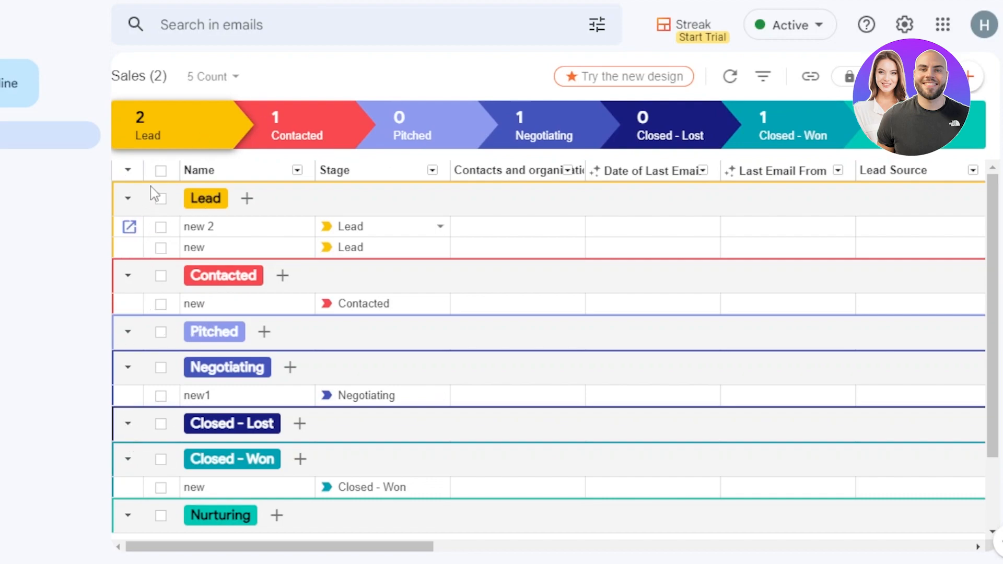
Select all boxes in the Lead stage to view the bulk actions, and clear the selection
left_click(160, 199)
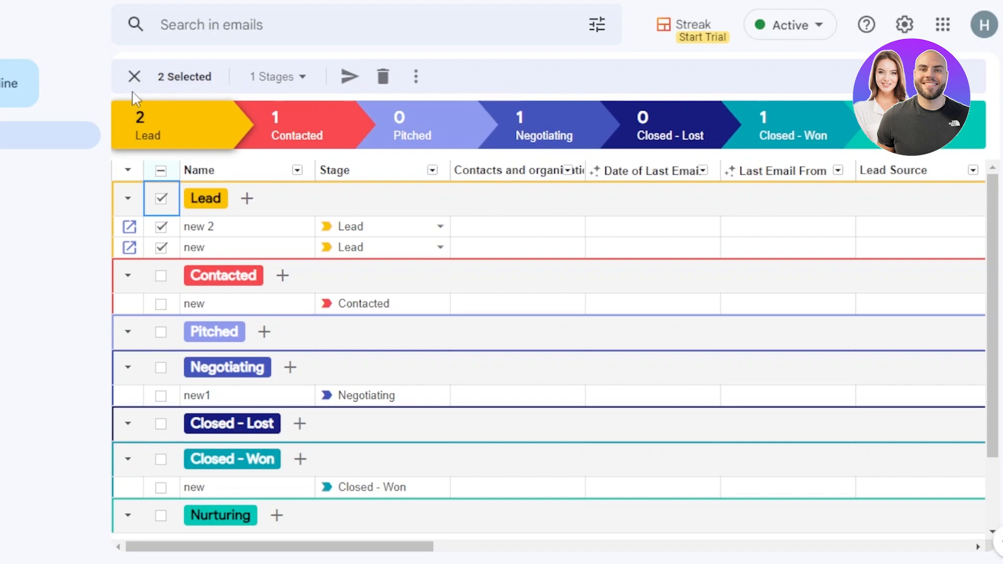
left_click(134, 76)
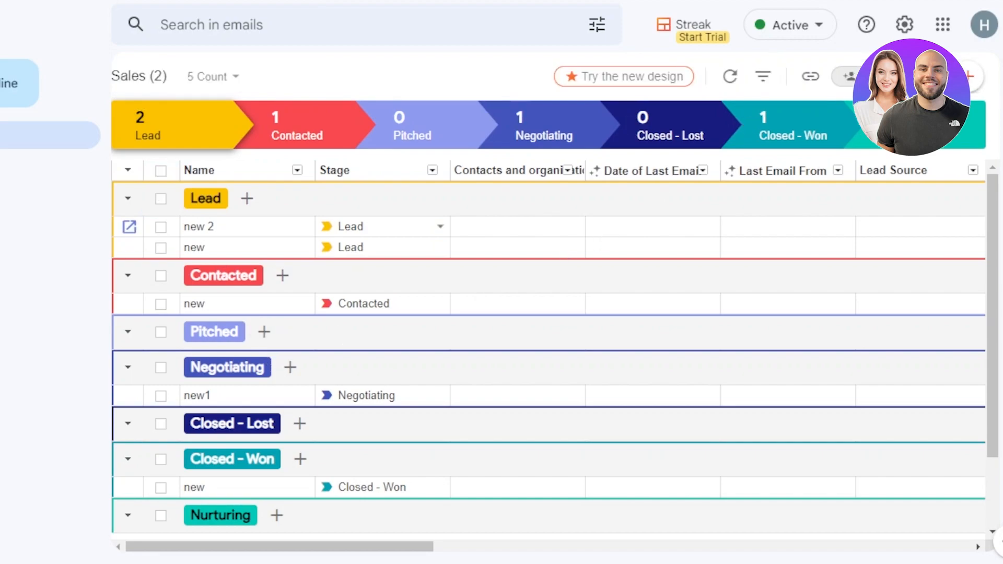
Look through the pipeline's Integrations & Automation options, from Transfer Data to Custom build, and close them
left_click(930, 76)
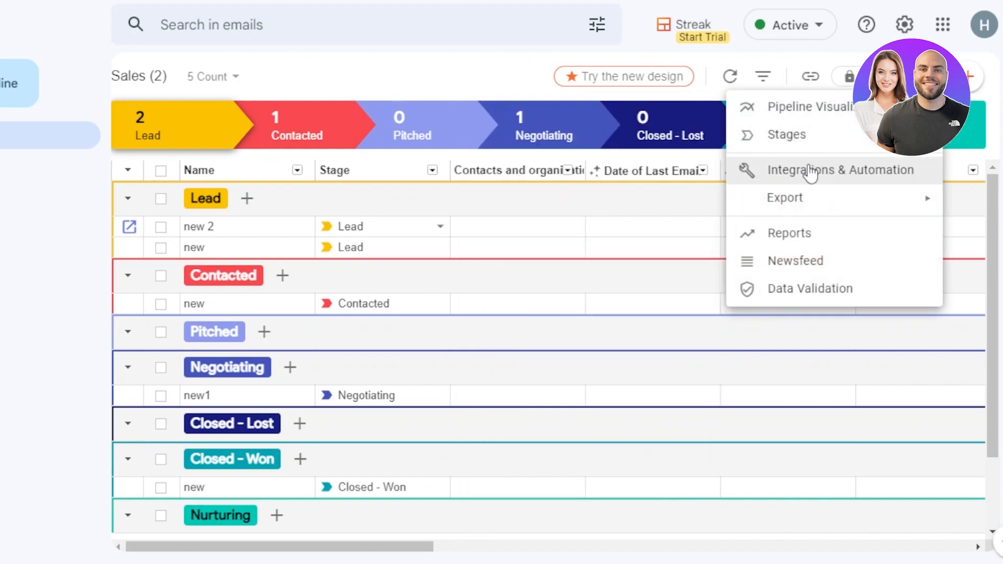
left_click(759, 177)
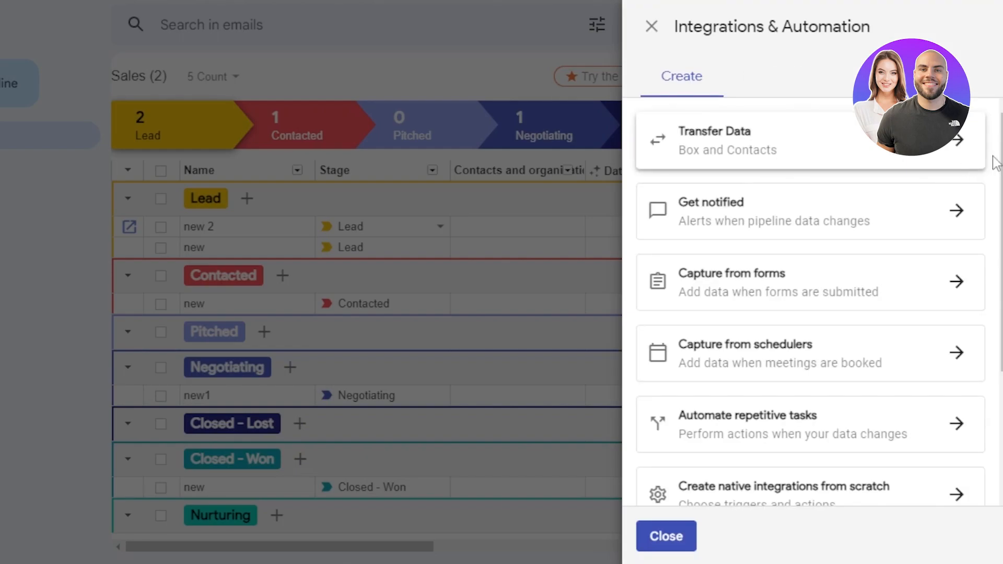
scroll(811, 303, "down", 3)
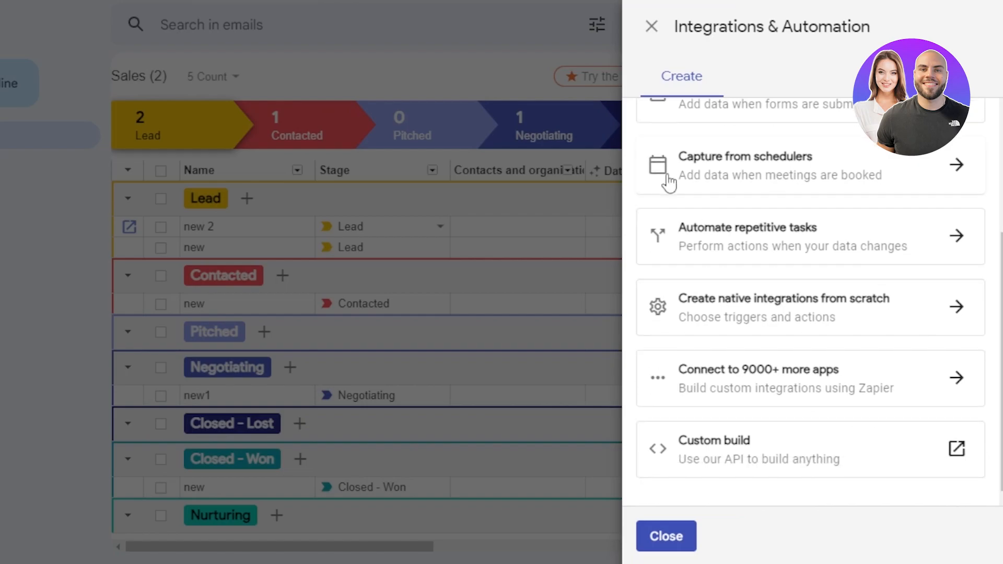
left_click(512, 30)
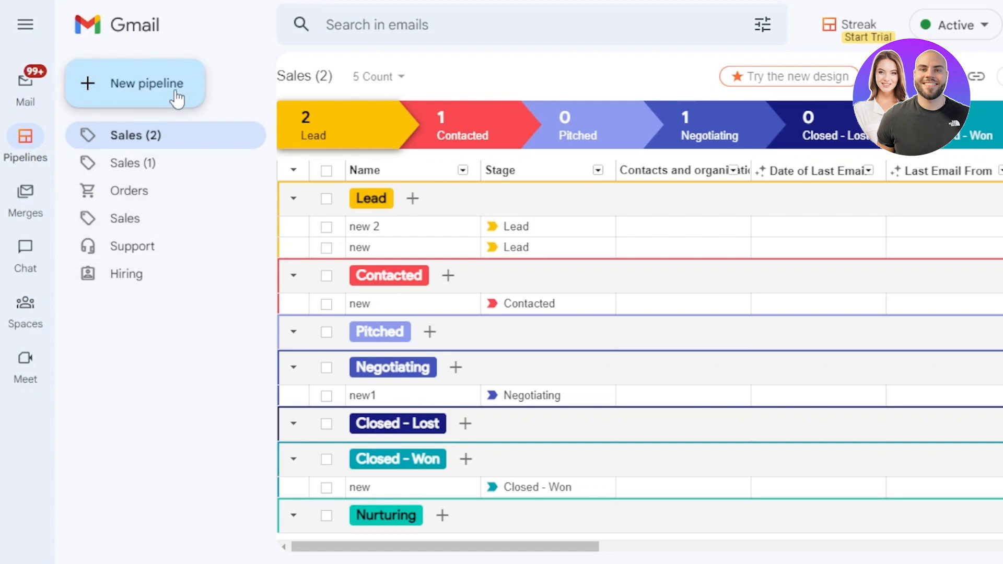
View the Gmail inbox and return to the Sales (2) pipeline
left_click(25, 88)
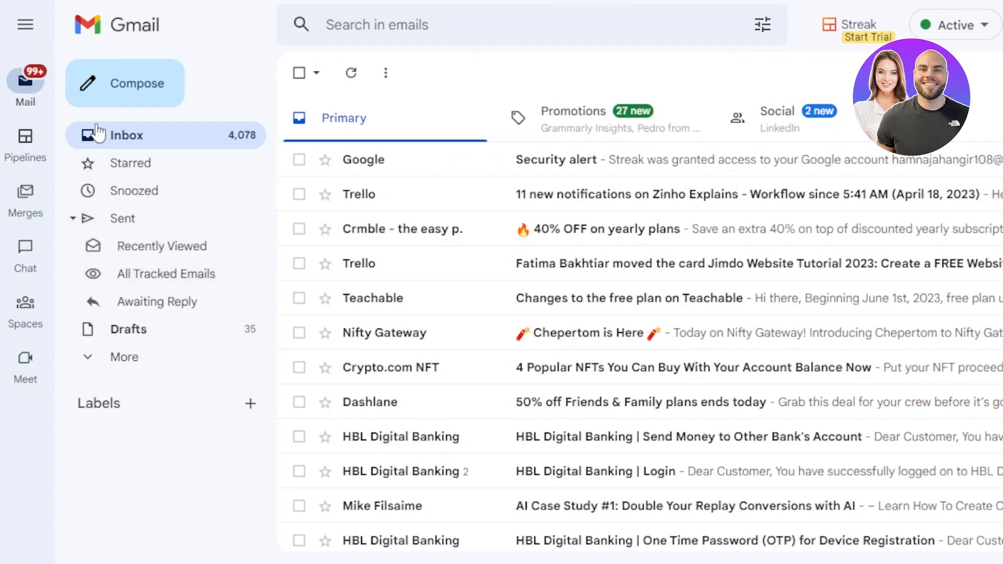
left_click(24, 146)
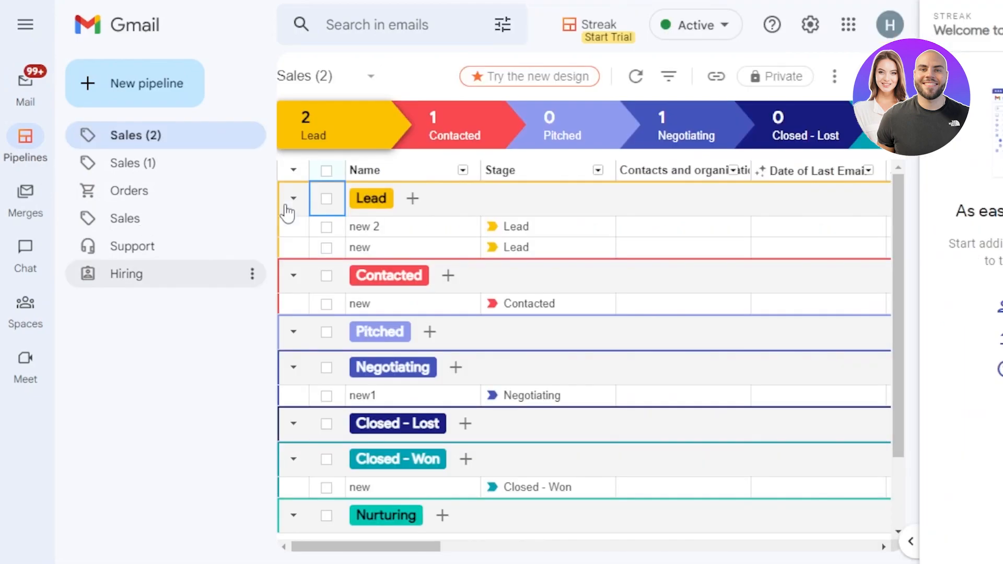
Go to the mail merges section, dismiss the upgrades notice, and try to create a mail merge
left_click(27, 197)
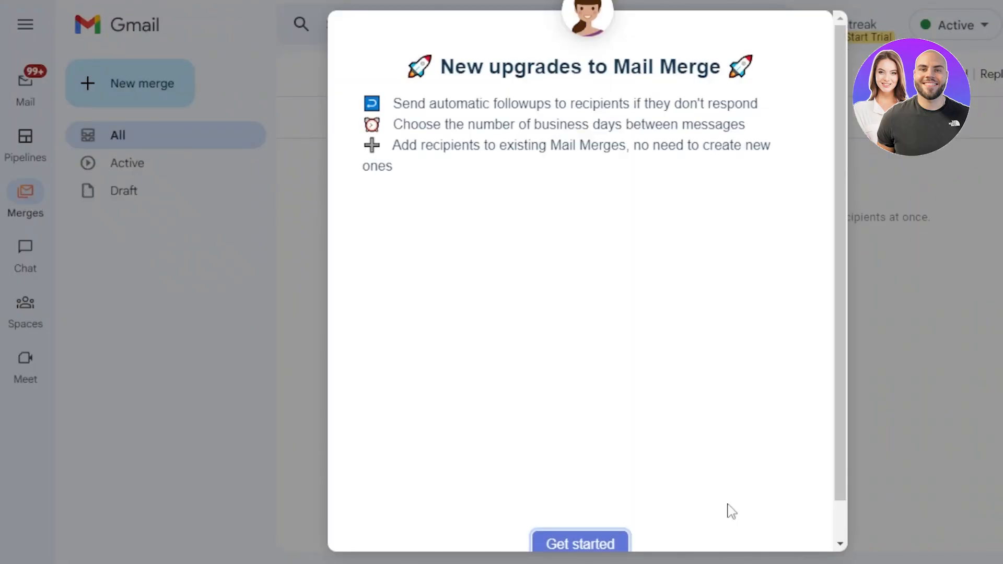
left_click(599, 546)
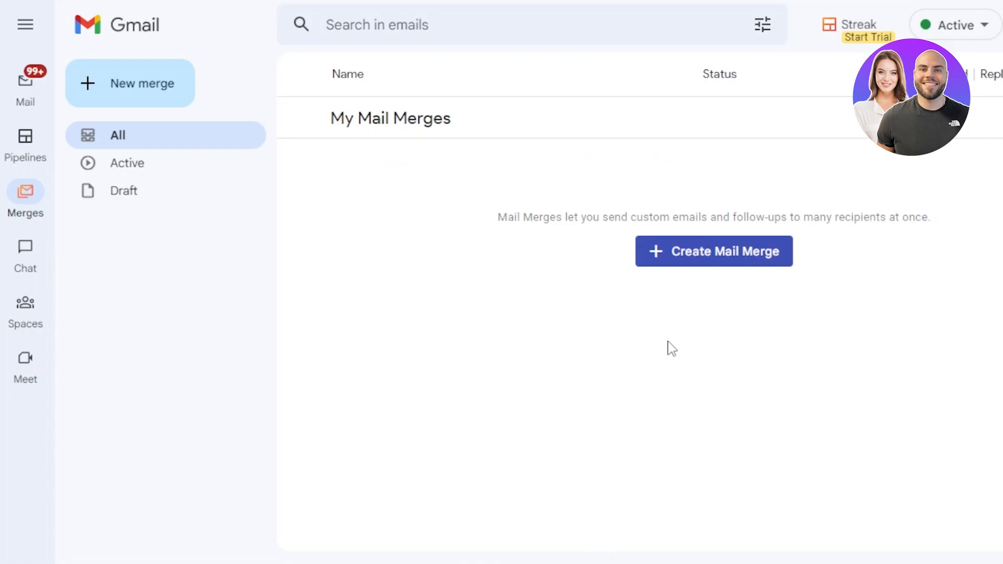
left_click(685, 253)
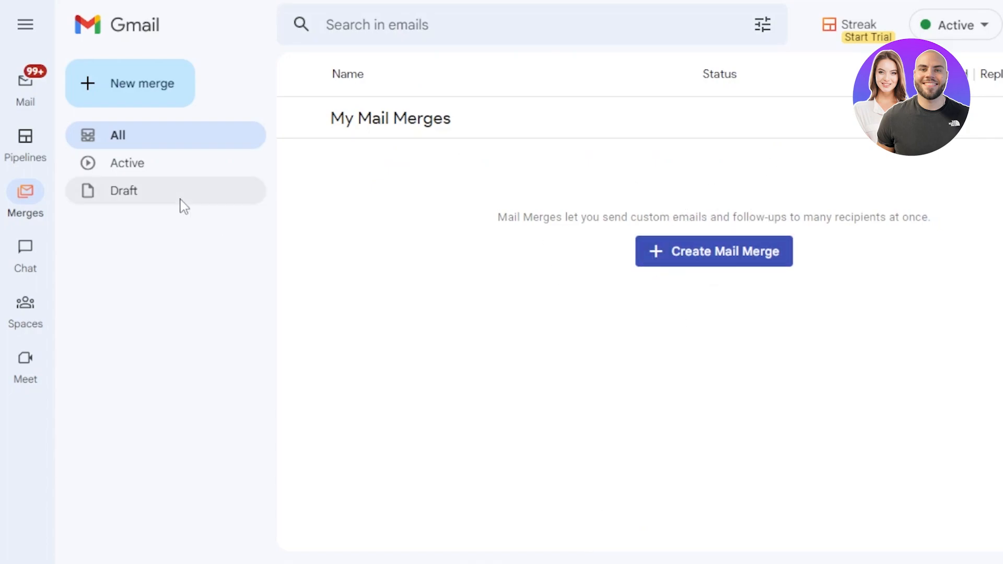
Return to the Sales (2) pipeline and look over its stages and boxes
left_click(25, 138)
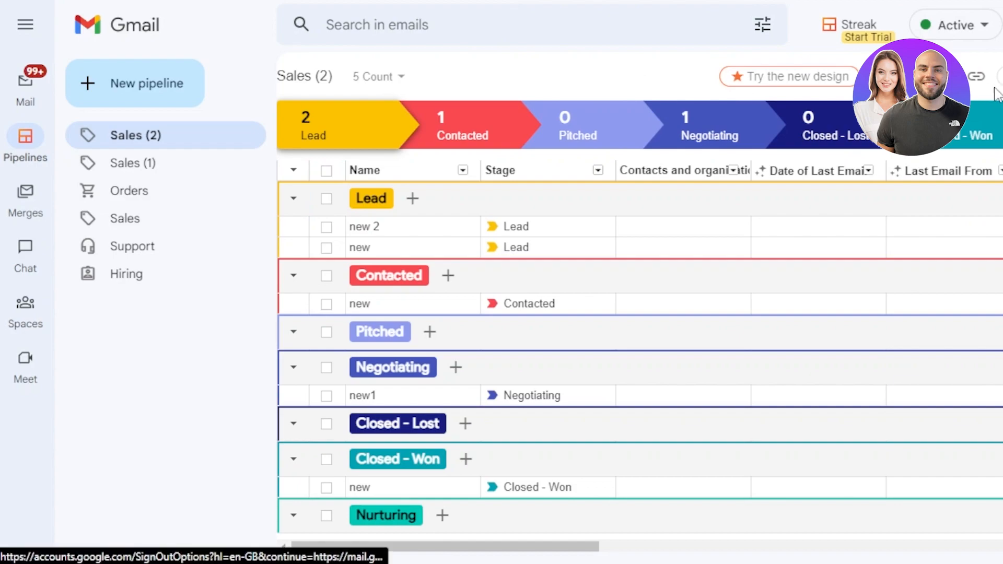
scroll(640, 358, "down", 2)
scroll(640, 358, "up", 2)
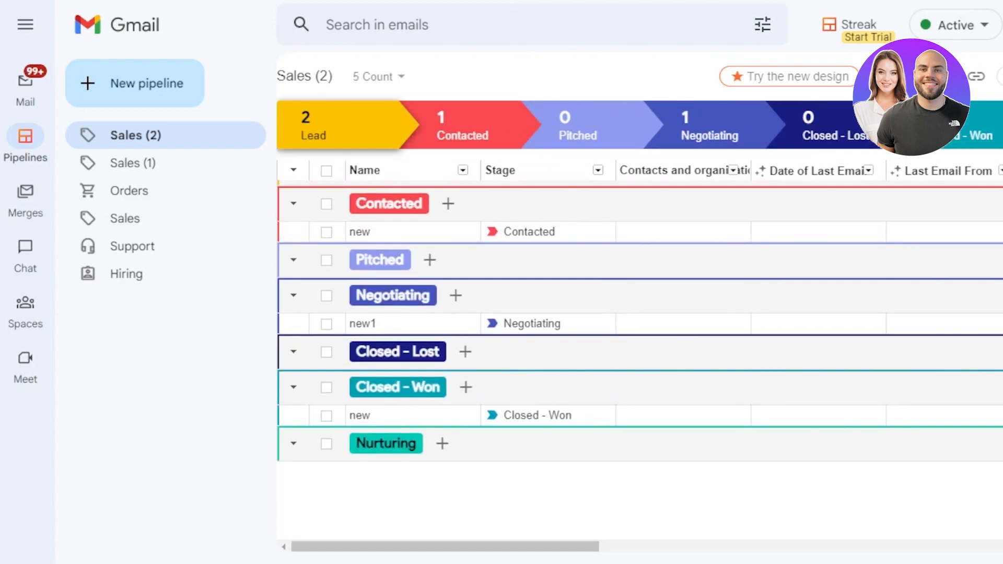